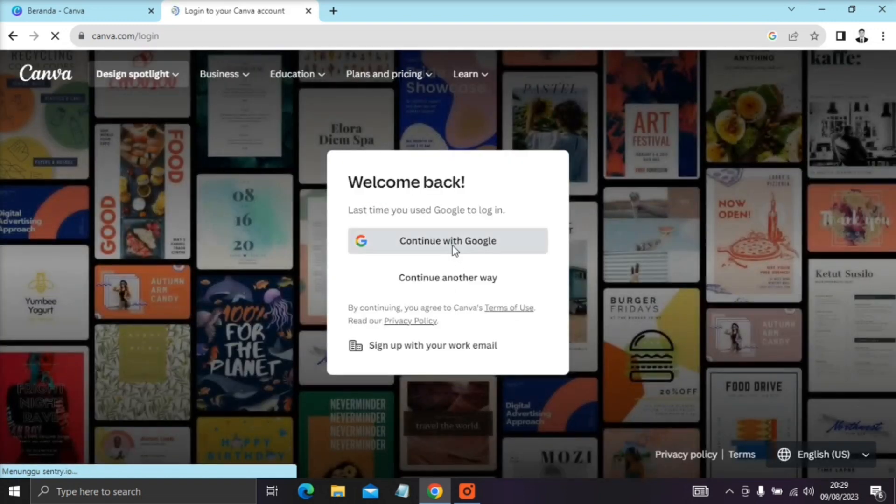
Log in to the account with Google
left_click(454, 252)
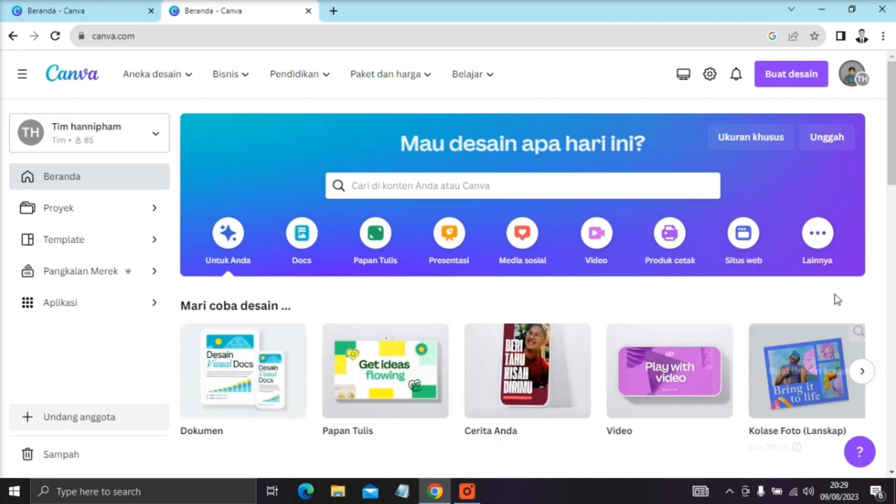
Browse the suggested design types and the recent designs on the home page
left_click(862, 372)
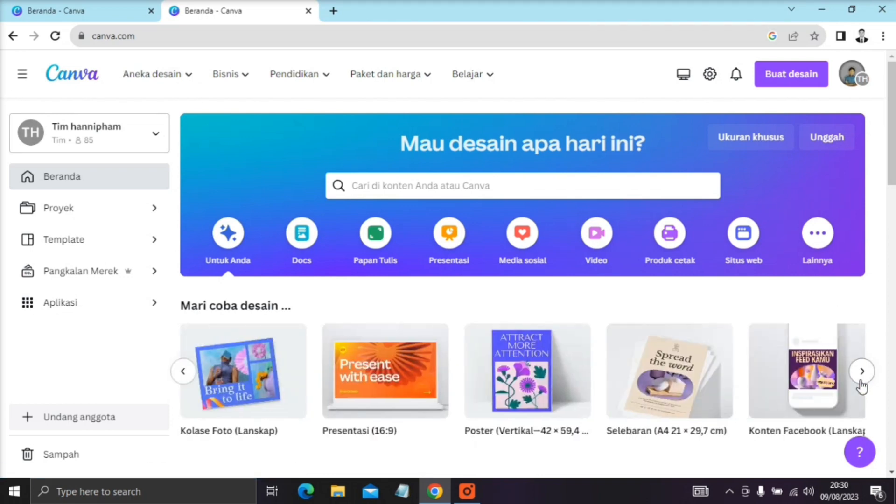
left_click(861, 383)
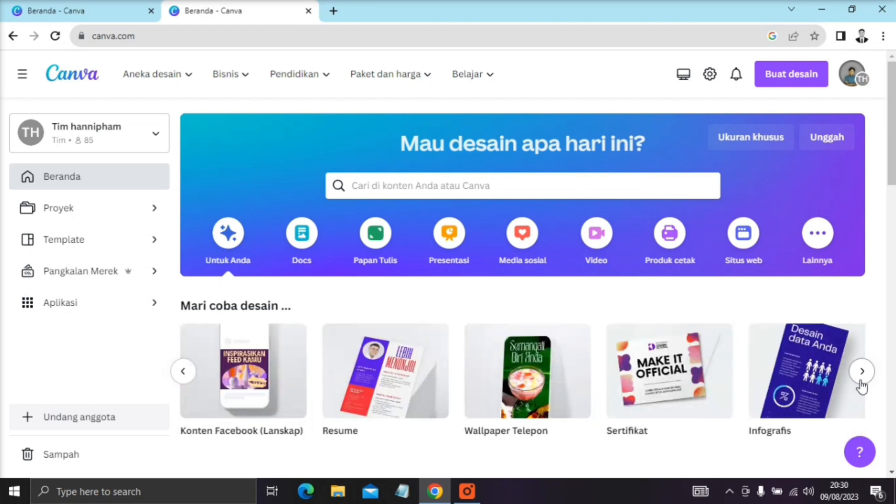
left_click(180, 373)
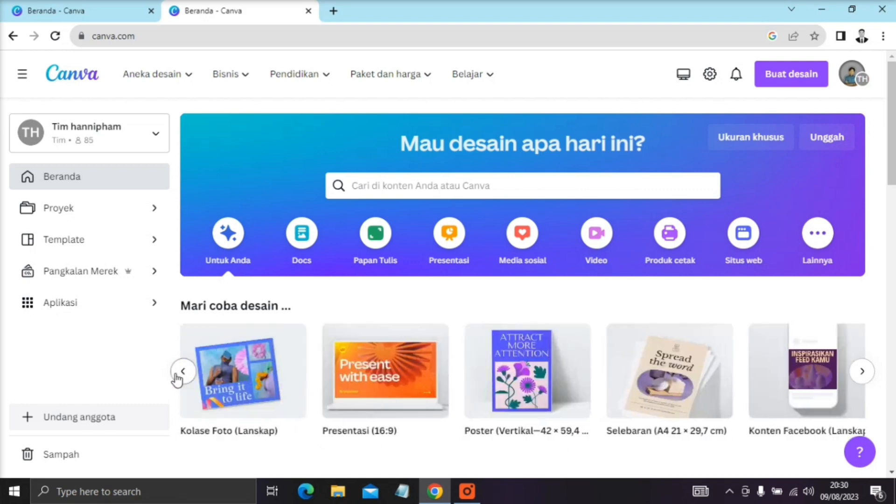
left_click(177, 376)
scroll(182, 377, "down", 5)
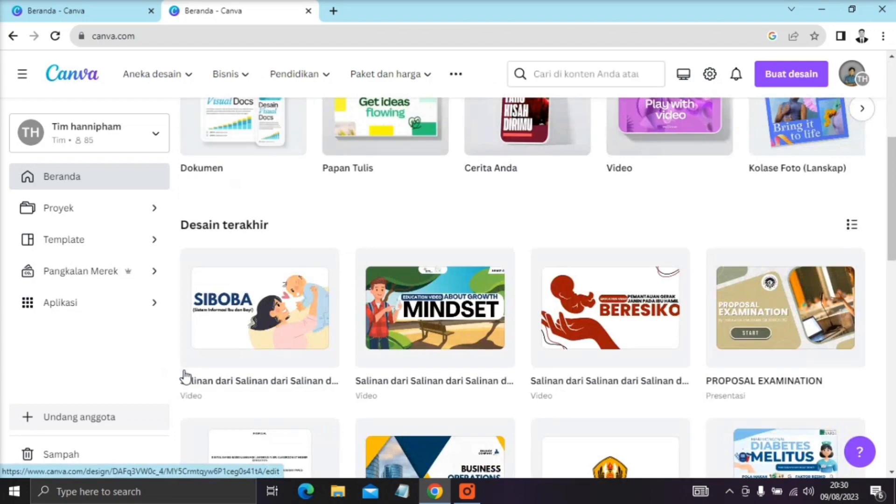
scroll(186, 377, "down", 6)
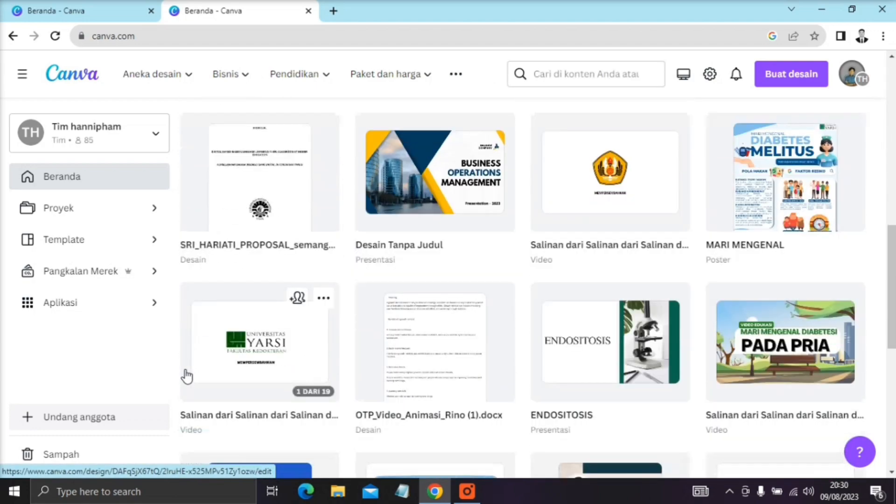
scroll(186, 376, "down", 3)
scroll(186, 377, "up", 8)
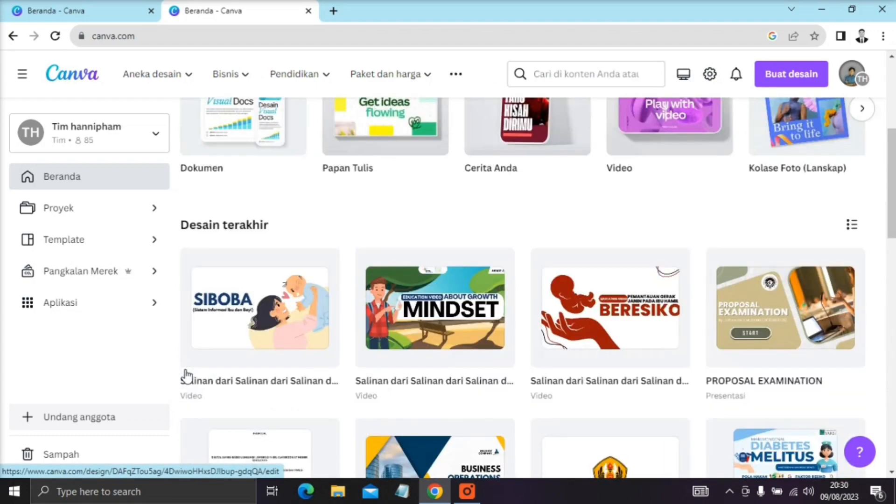
scroll(186, 374, "up", 6)
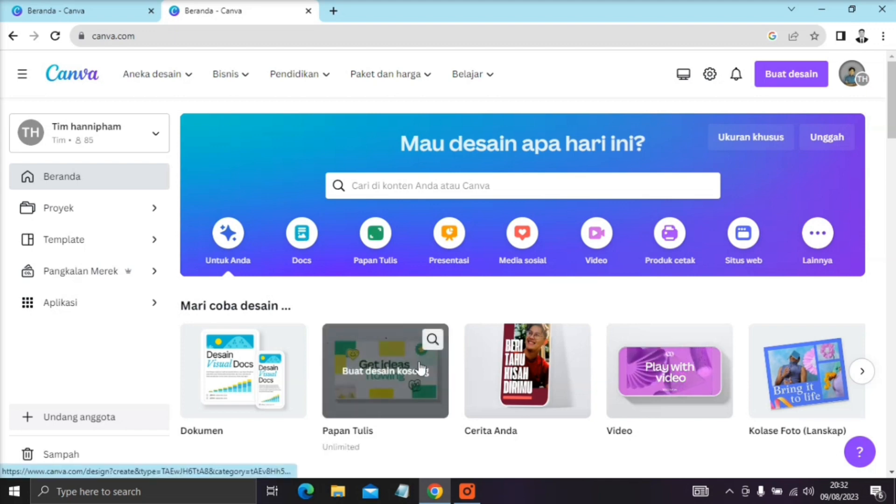
Create a blank video design from the suggested design types and look through its video templates
left_click(675, 380)
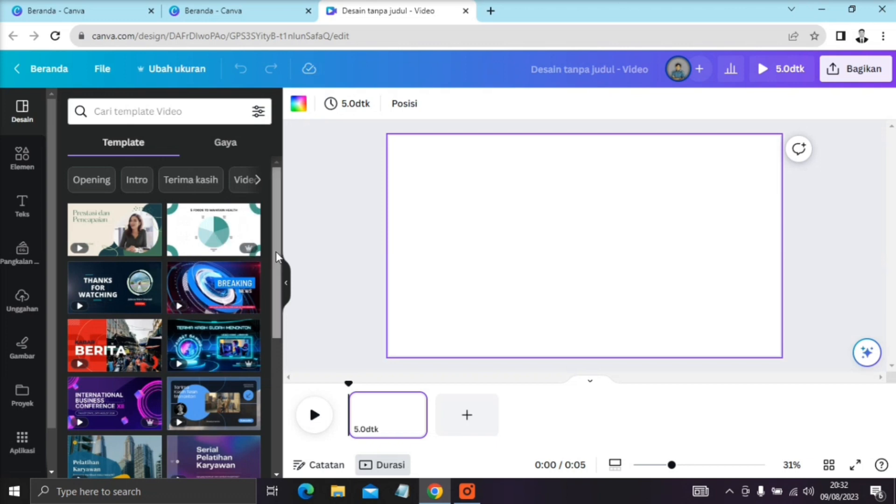
scroll(276, 268, "down", 1)
left_click_drag(273, 263, 280, 353)
scroll(268, 337, "down", 1)
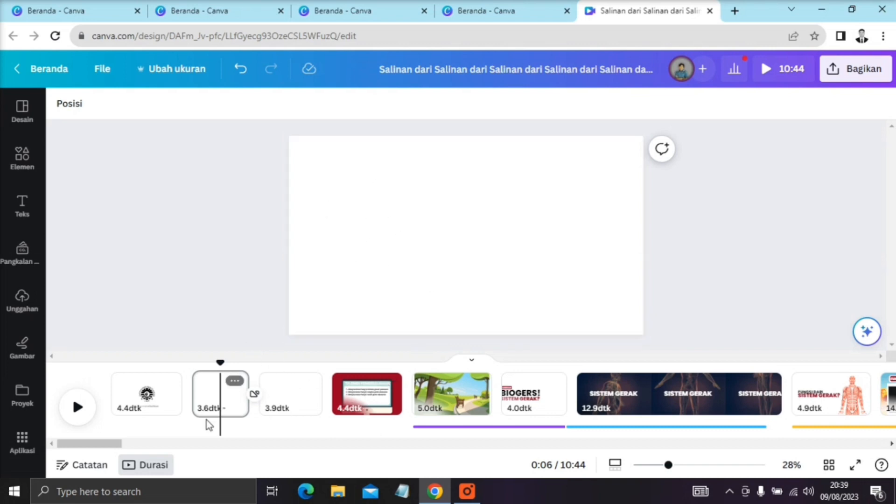
Add a default heading text (Tambahkan judul) to the blank second page of the video
left_click(218, 402)
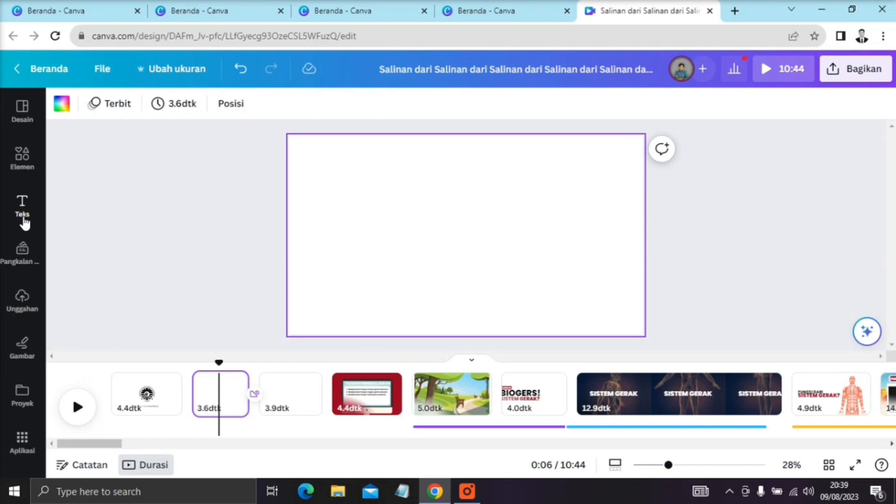
left_click(24, 222)
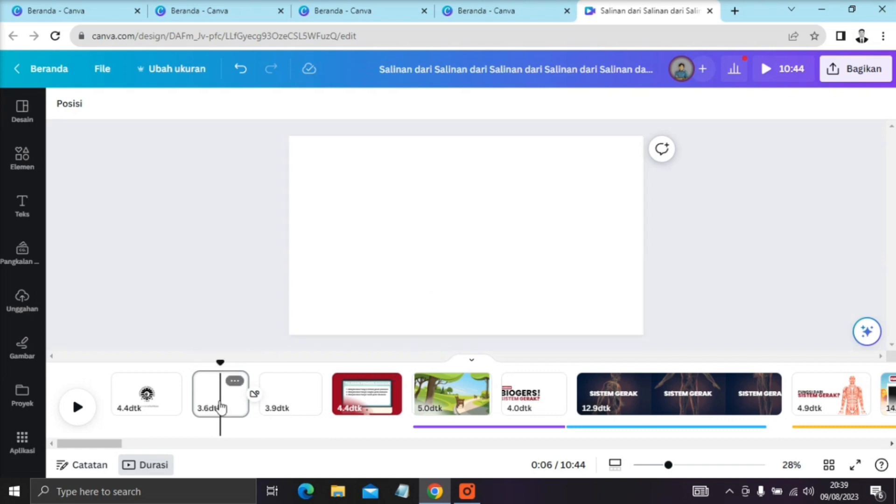
left_click(218, 401)
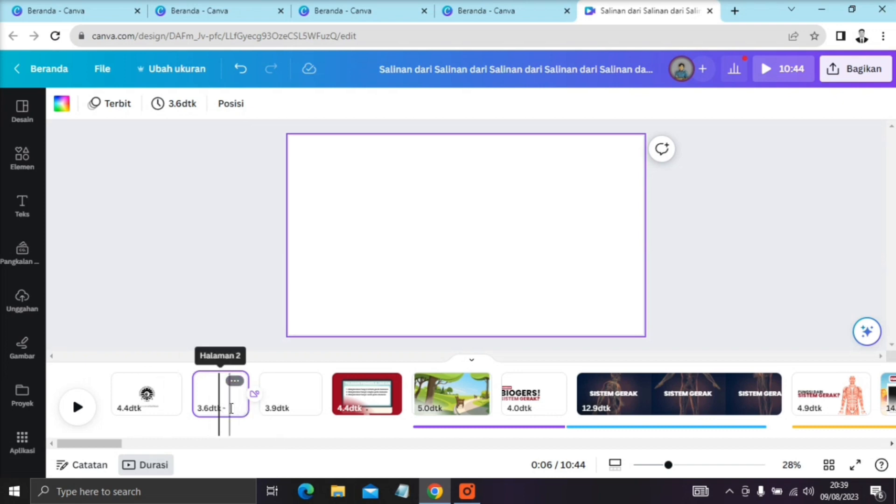
left_click(25, 222)
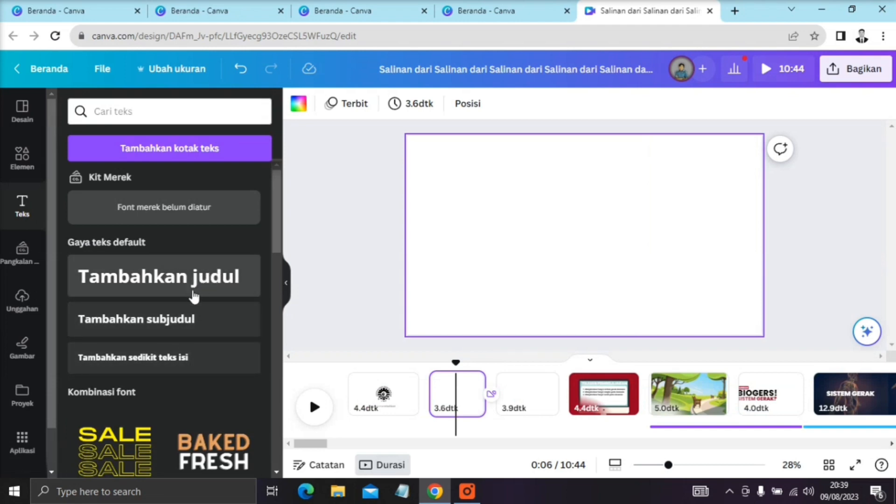
left_click(189, 281)
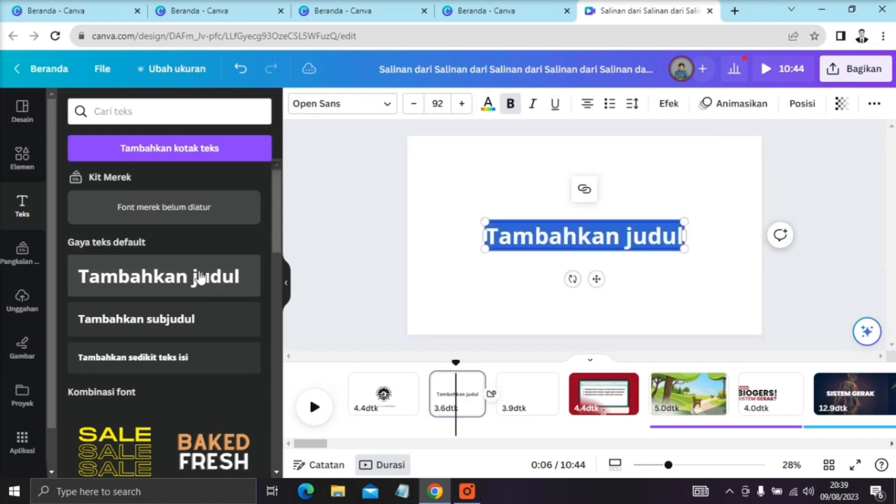
Replace the heading's placeholder text on the second page with "SISTEM GERAK"
left_click(598, 239)
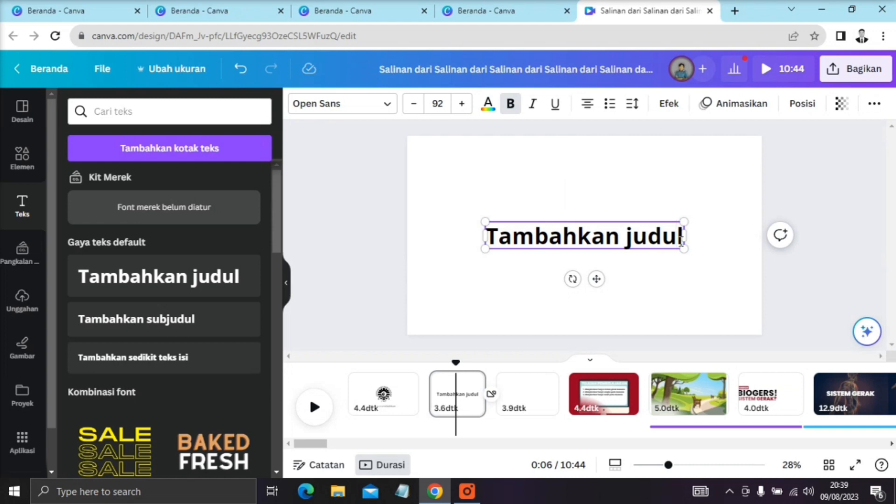
key("BackSpace")
key("BackSpace")
key("BackSpace")
key("BackSpace")
key("BackSpace")
key("BackSpace")
key("BackSpace")
key("BackSpace")
key("BackSpace")
key("BackSpace")
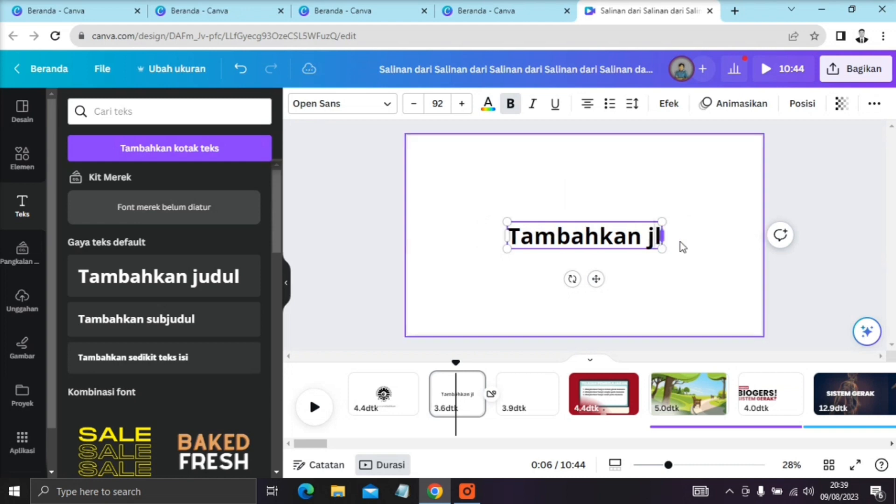
key("BackSpace")
key("BackSpace")
key("BackSpace")
key("BackSpace")
key("BackSpace")
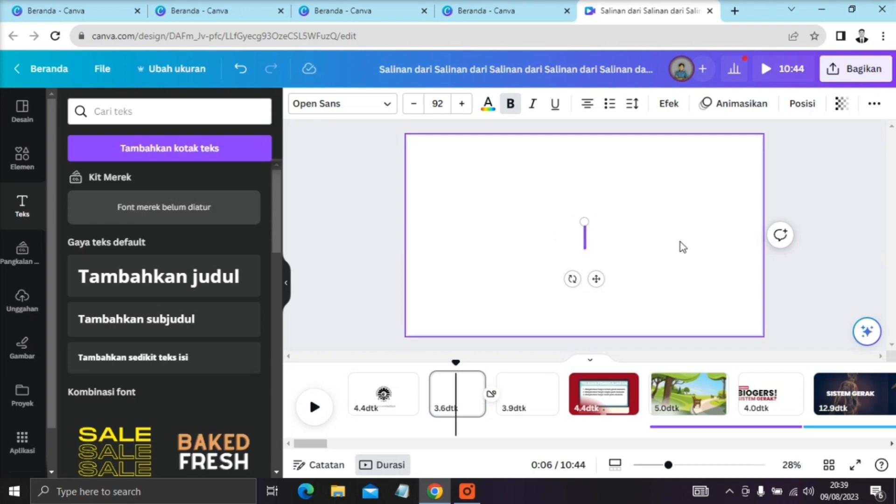
type("SISTE")
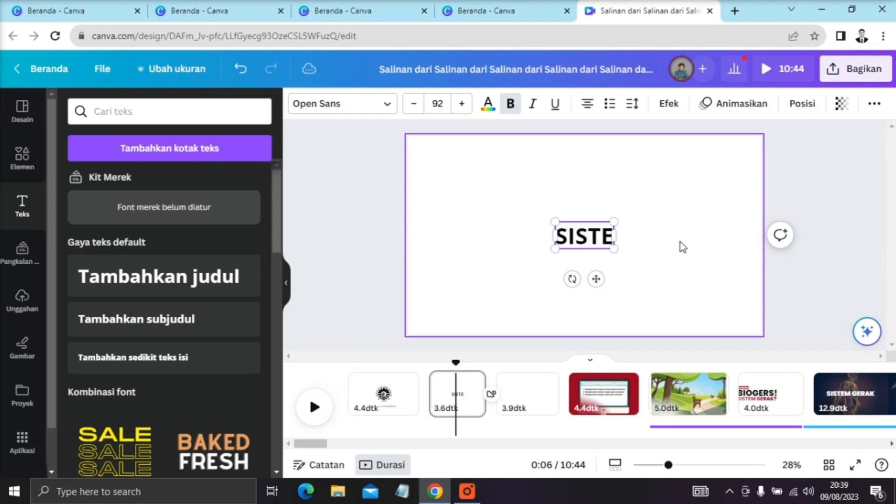
type("M GERAK")
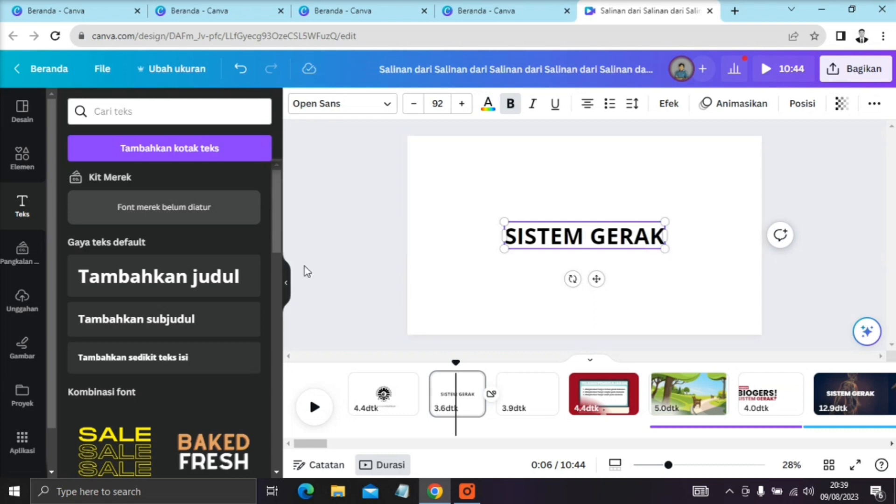
left_click(286, 282)
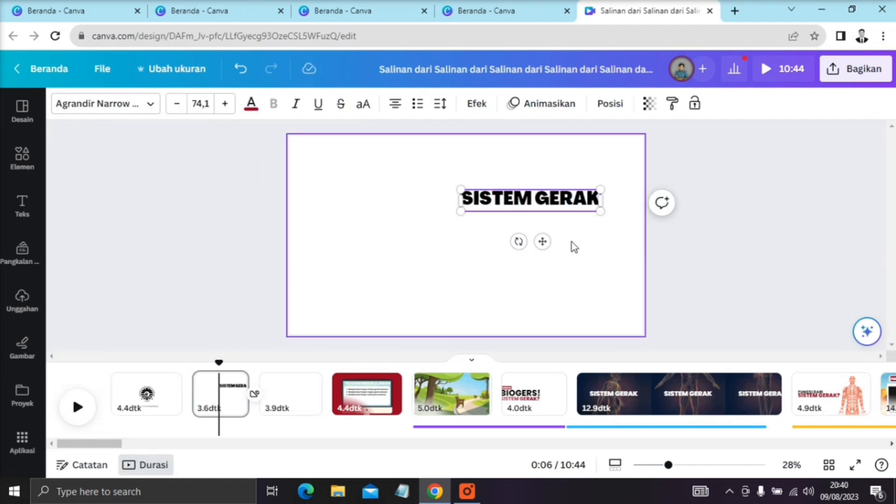
Open the animation options for the SISTEM GERAK heading on the second page
left_click(706, 259)
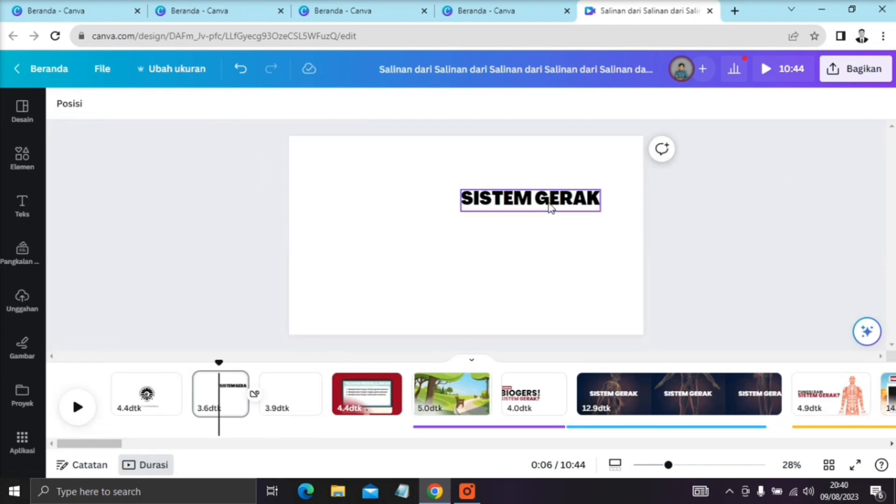
left_click(550, 206)
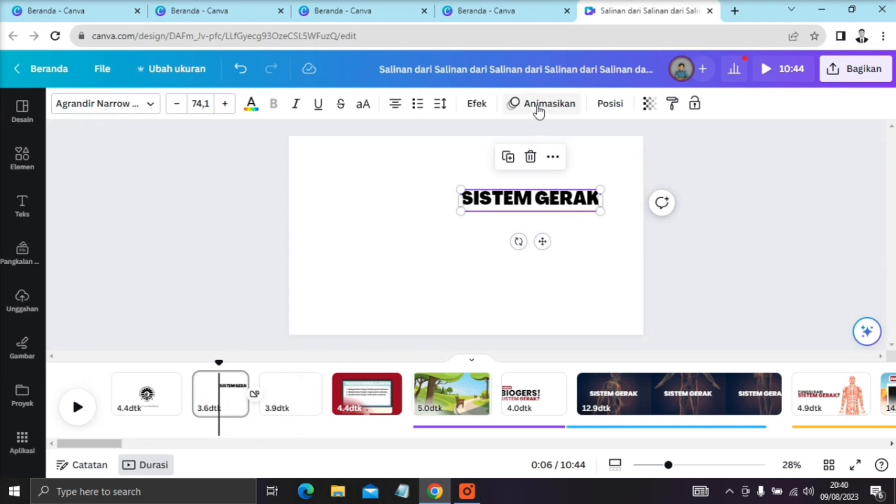
left_click(537, 105)
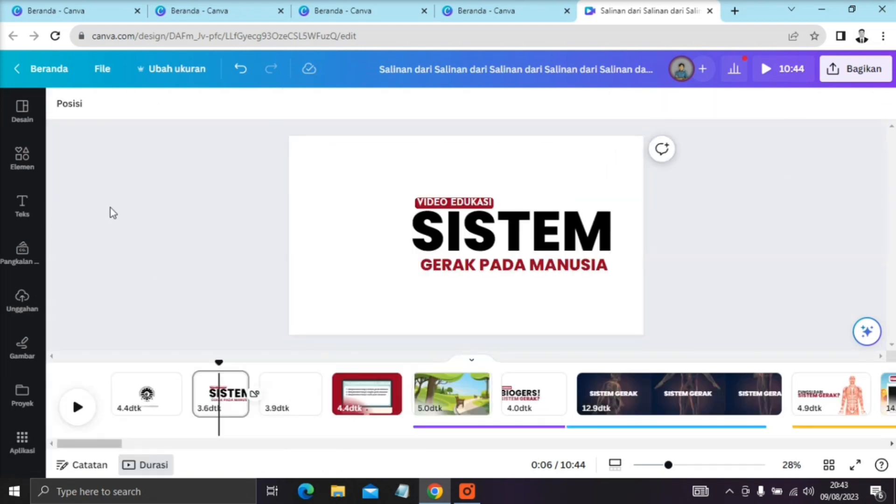
Search the elements library for "SISTEM GERAK"
left_click(25, 164)
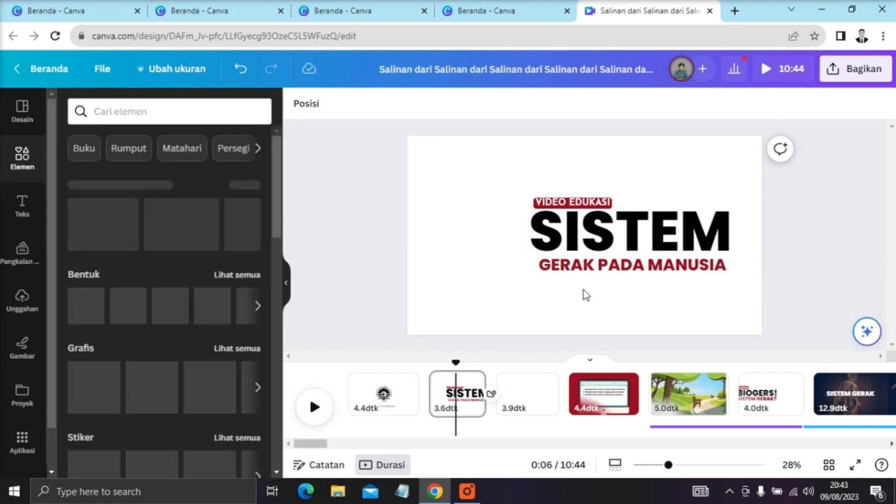
left_click(148, 113)
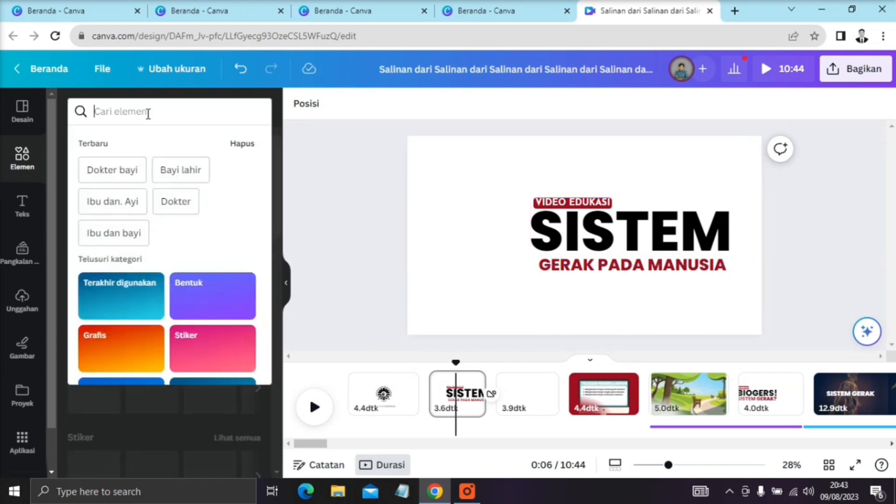
type("SIST")
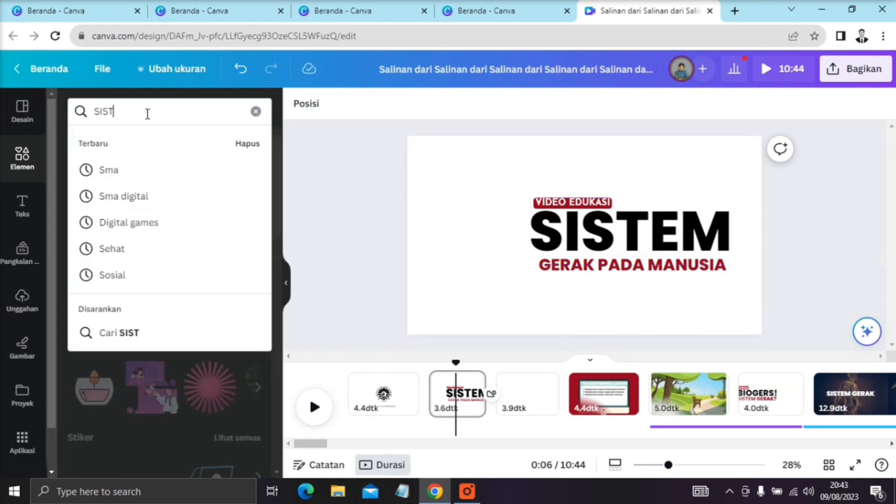
type("EM GERAK")
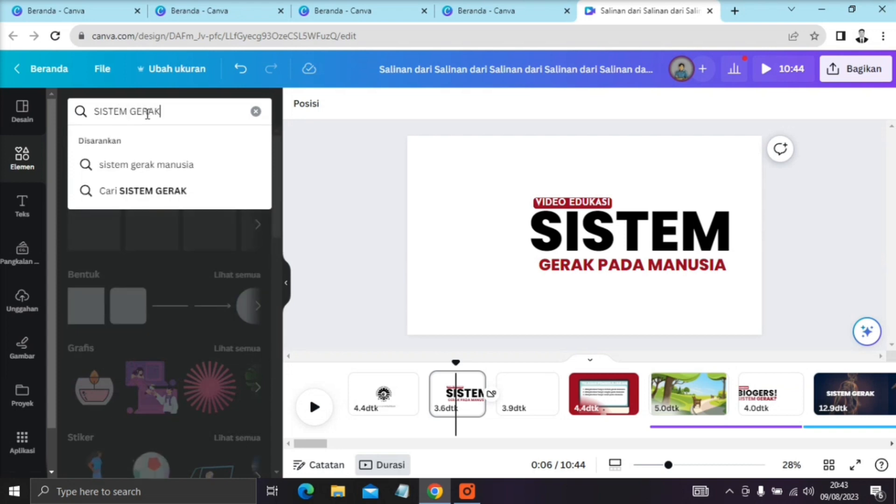
key("Return")
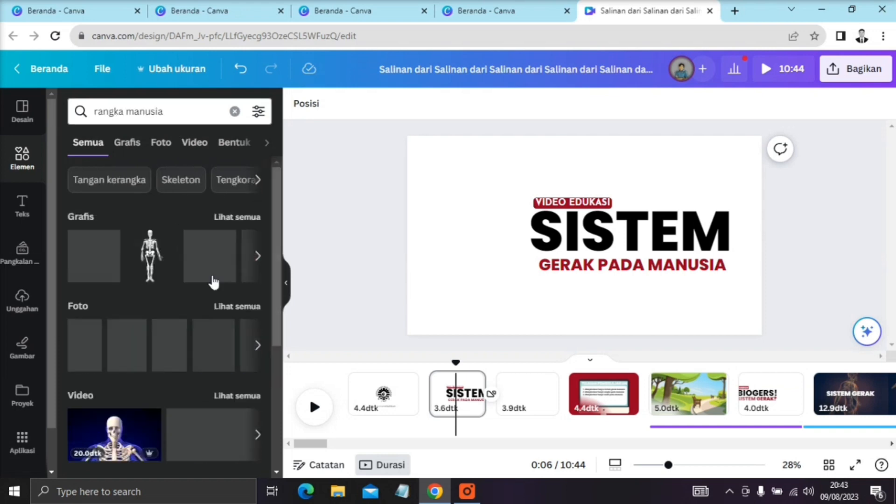
Add the blue human skeleton torso from the "rangka manusia" graphics and place it to the left of the SISTEM title on the second page
left_click(251, 219)
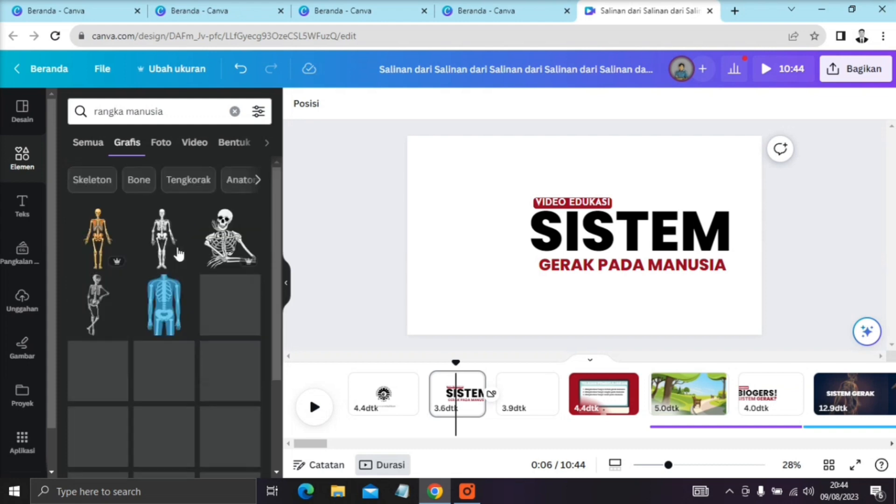
scroll(179, 254, "down", 3)
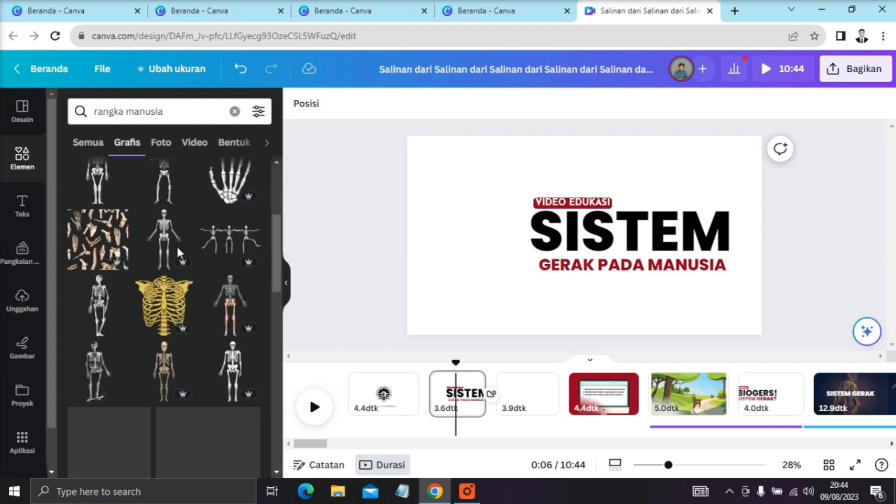
scroll(179, 254, "down", 3)
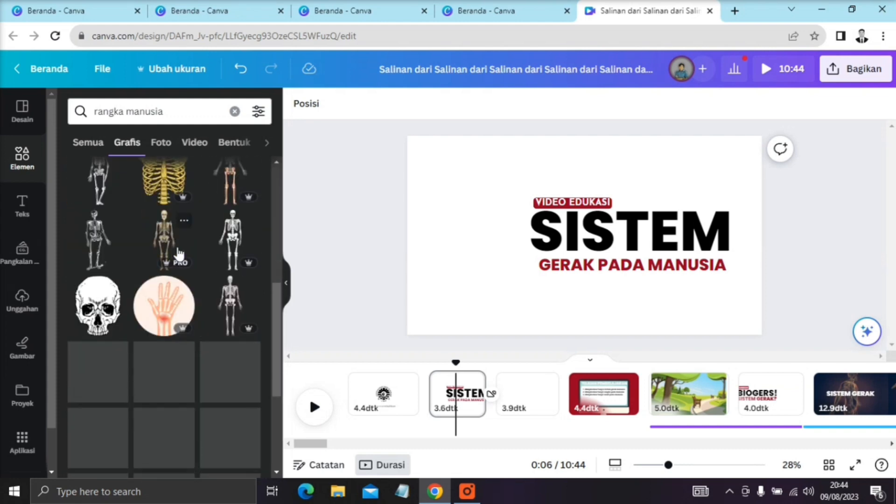
scroll(179, 254, "up", 6)
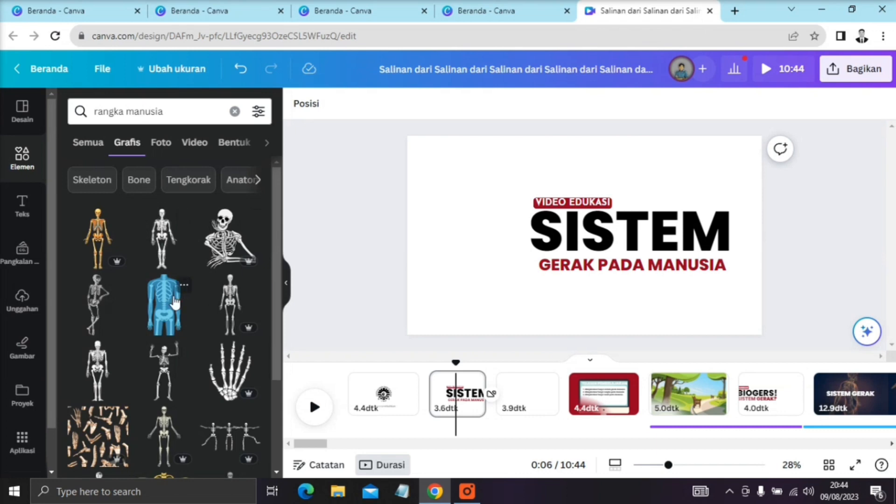
left_click(174, 302)
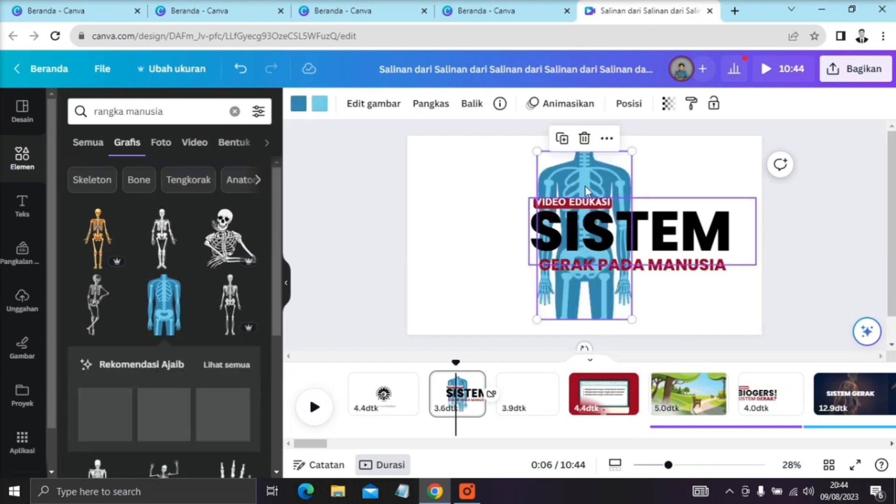
left_click_drag(586, 183, 477, 184)
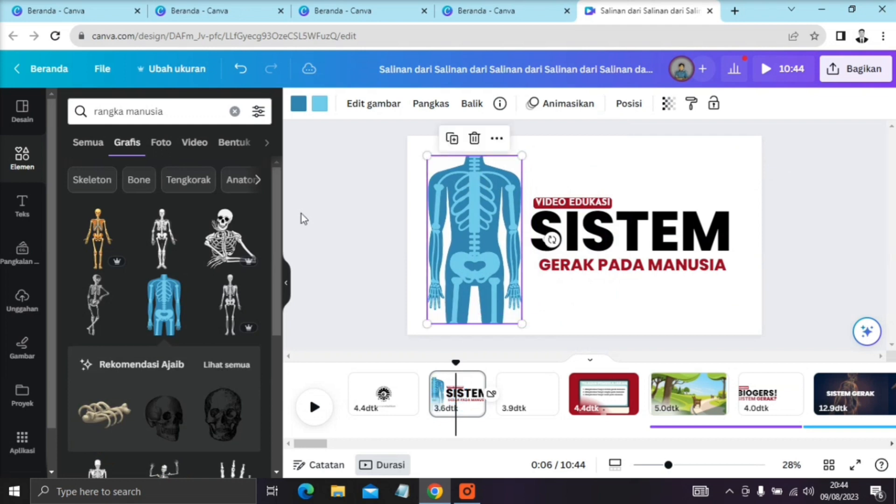
Move the blue skeleton graphic to the left side of the second page and enlarge it to nearly the page height
left_click(286, 288)
left_click_drag(360, 233, 345, 219)
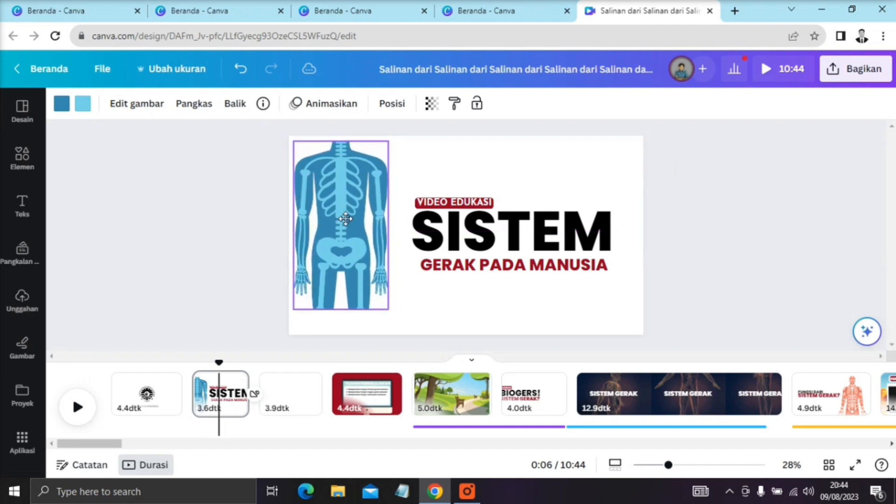
left_click_drag(388, 310, 418, 321)
left_click_drag(384, 290, 382, 290)
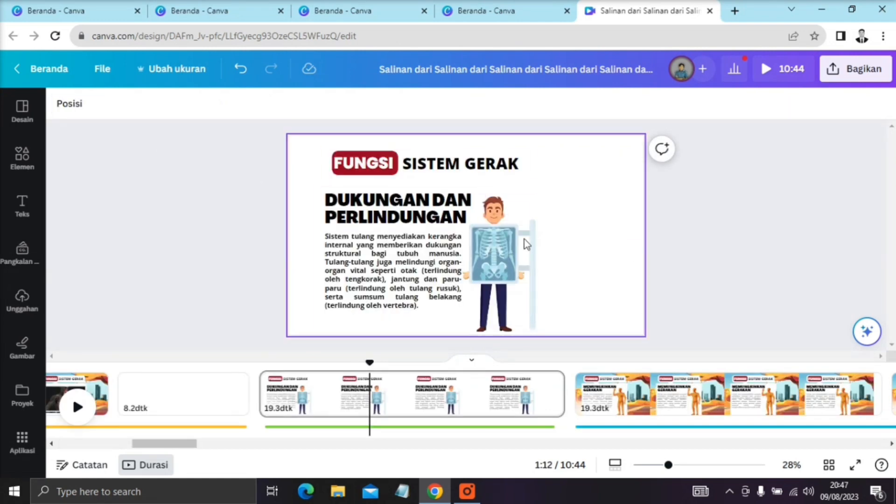
Search the elements library for "TAMAN" graphics and add the city park with bench and lamp post to the DUKUNGAN DAN PERLINDUNGAN page
key("Tab")
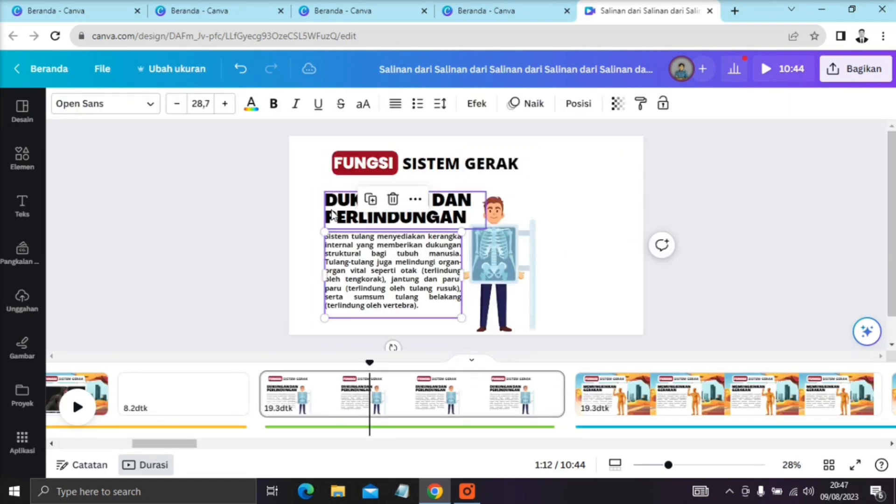
left_click(22, 162)
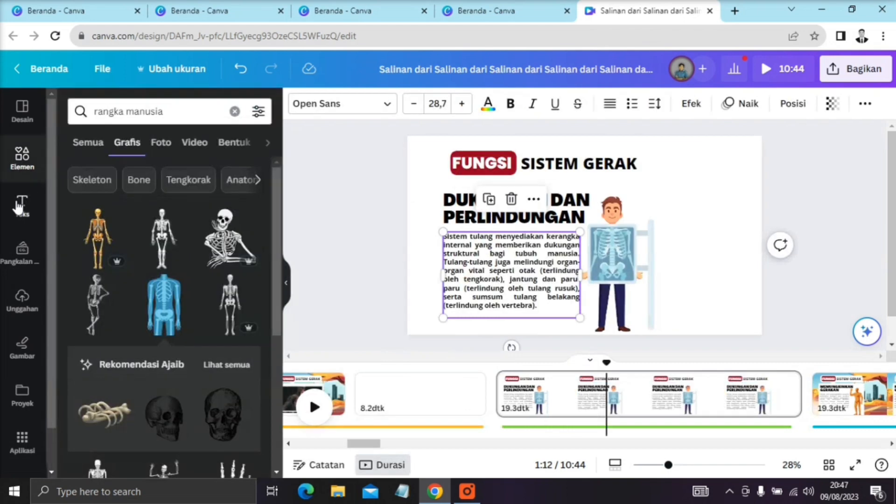
left_click(234, 111)
type("TAMAN")
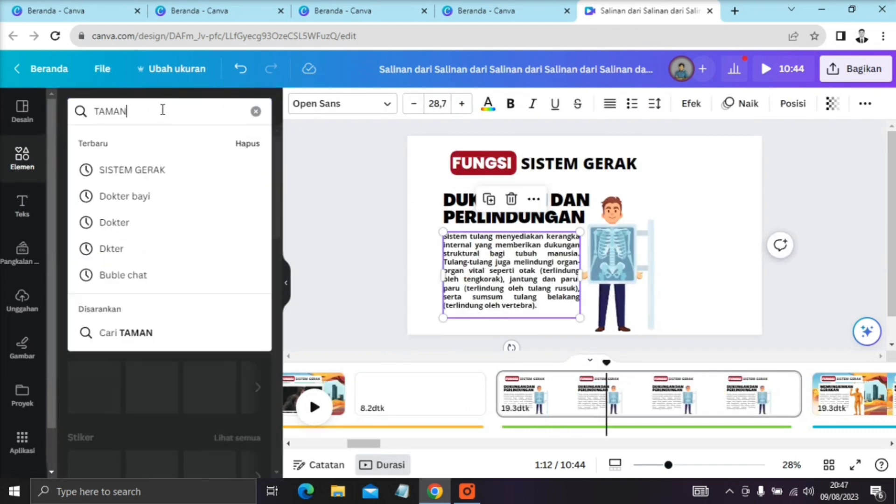
key("Return")
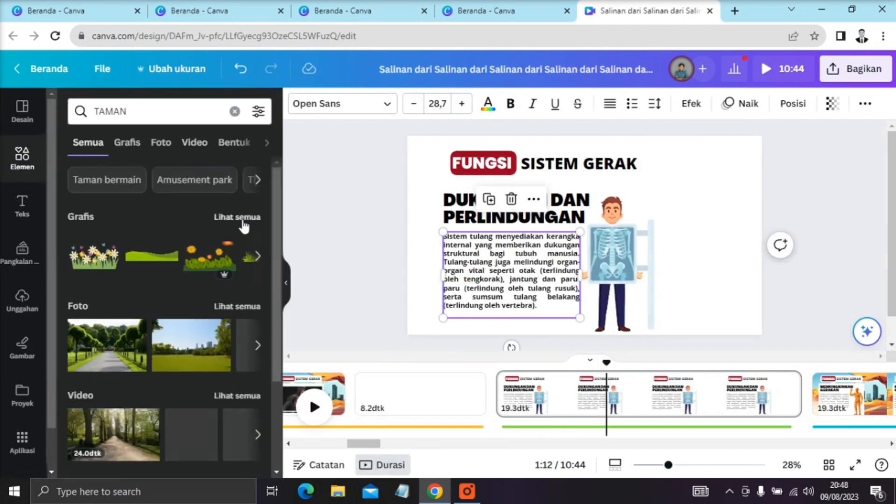
left_click(241, 218)
scroll(195, 219, "down", 5)
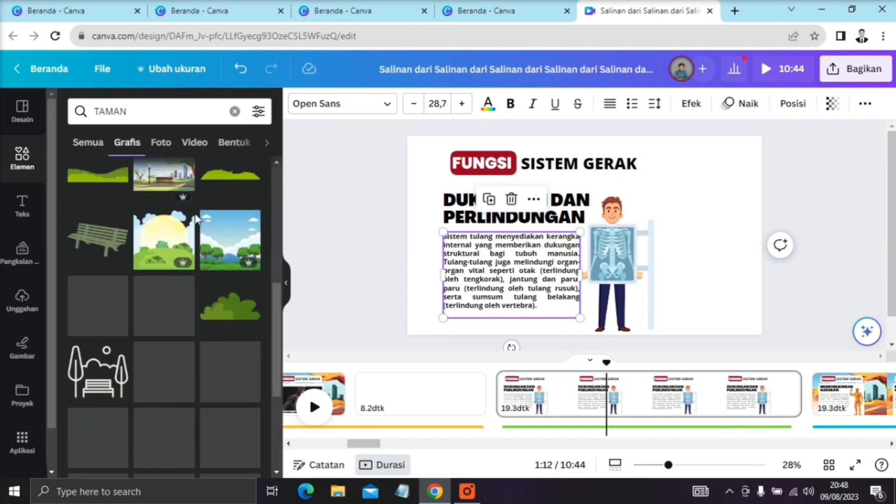
left_click(155, 229)
Enlarge the park graphic to cover the whole page at 1920 by 1080 and send it behind all other elements
left_click_drag(590, 245, 471, 172)
left_click_drag(531, 210, 762, 336)
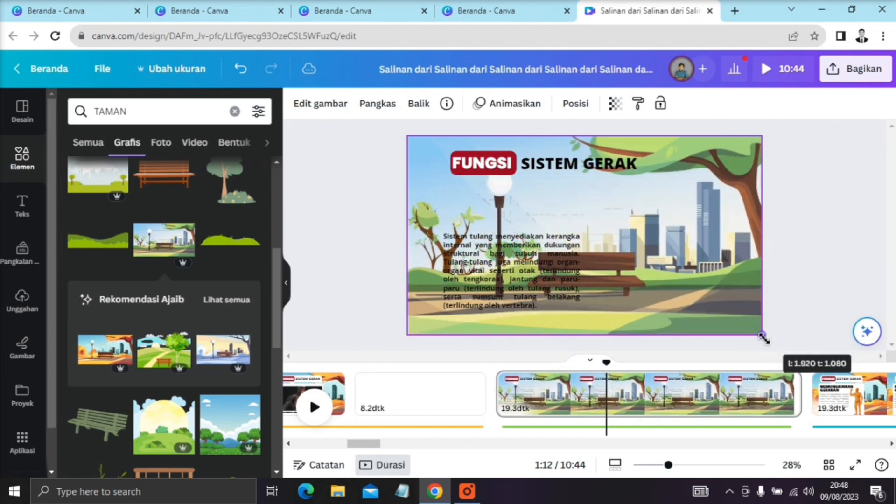
left_click(576, 104)
left_click(192, 165)
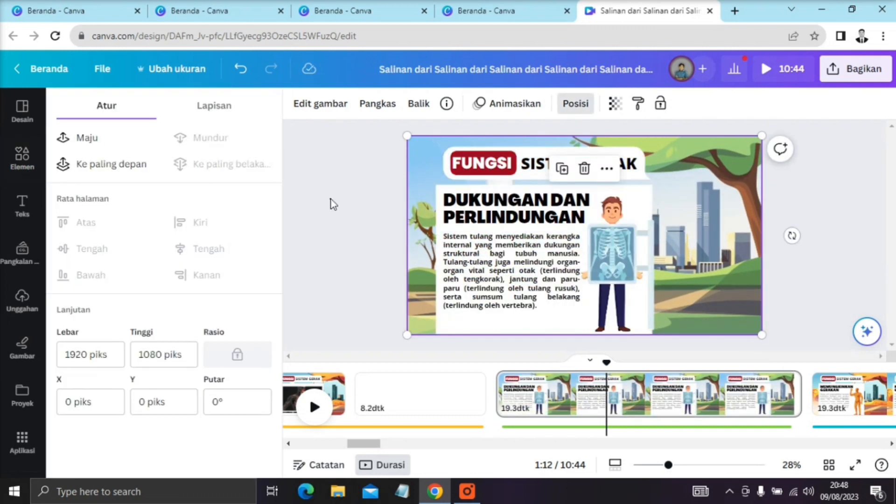
Try the Geser Datar animation on the park background and settle on Pudar for both entry and exit
left_click(517, 104)
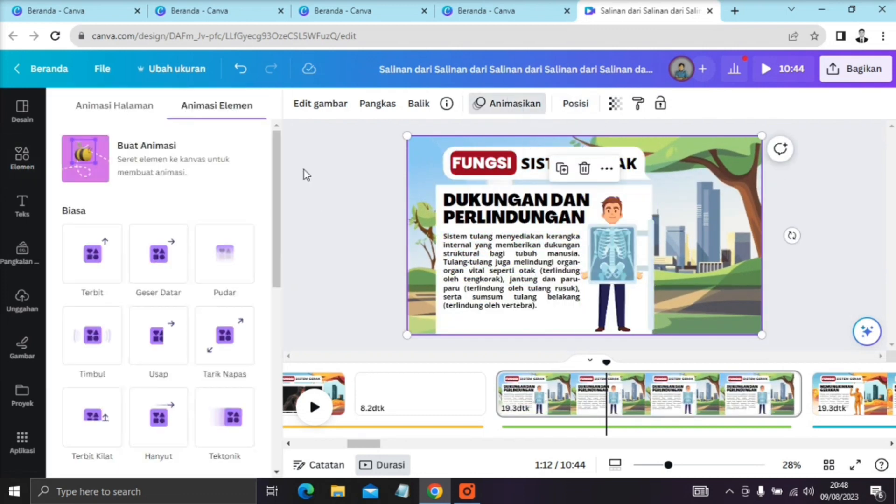
left_click(116, 260)
scroll(160, 179, "up", 2)
left_click(161, 181)
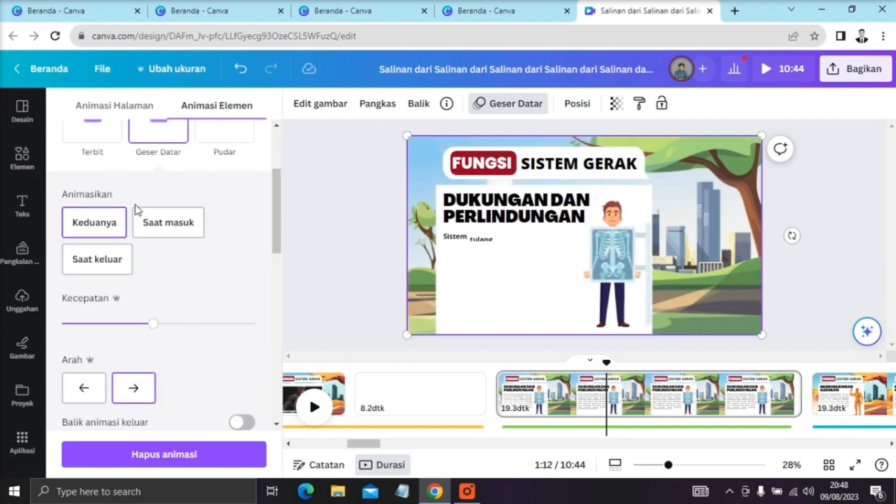
left_click(217, 131)
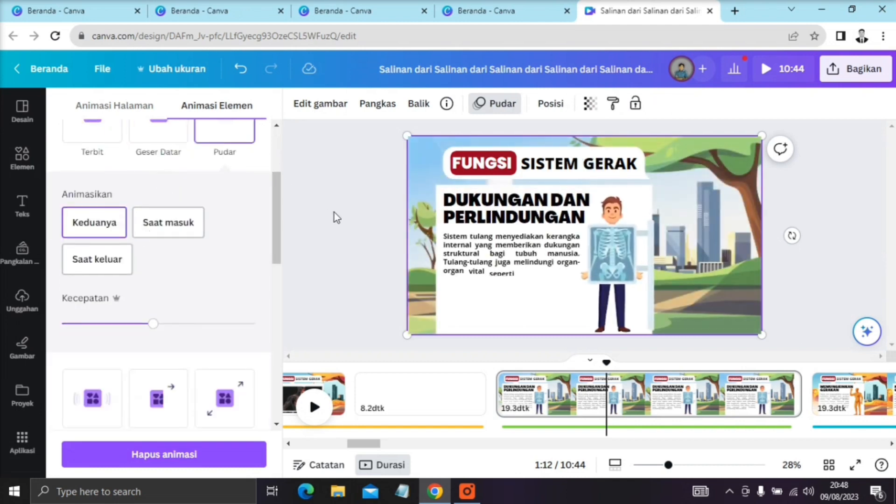
left_click(334, 212)
left_click(476, 487)
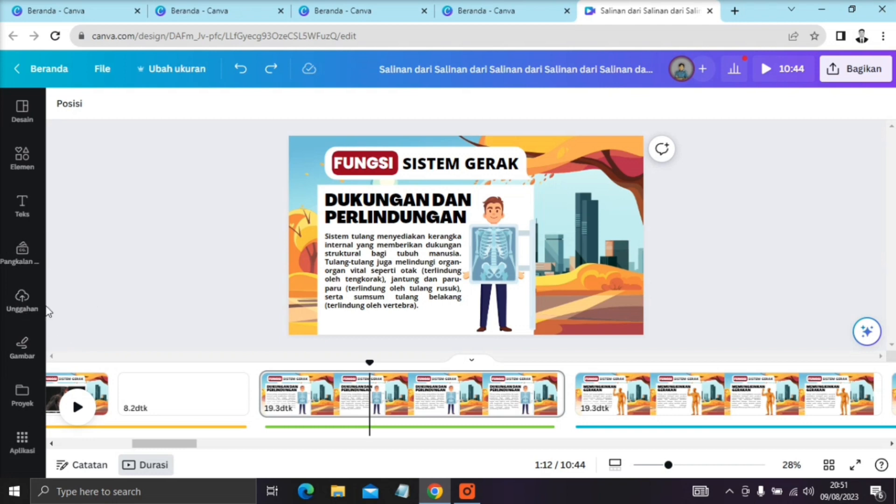
Add the uploaded audio AUD-20230807-WA0030.mp3 to the timeline and align its start with the DUKUNGAN DAN PERLINDUNGAN page
left_click(20, 311)
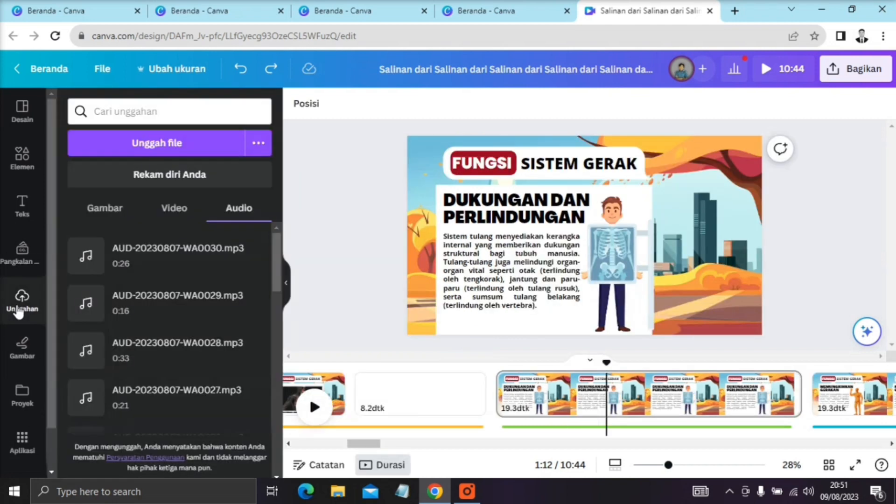
left_click(105, 209)
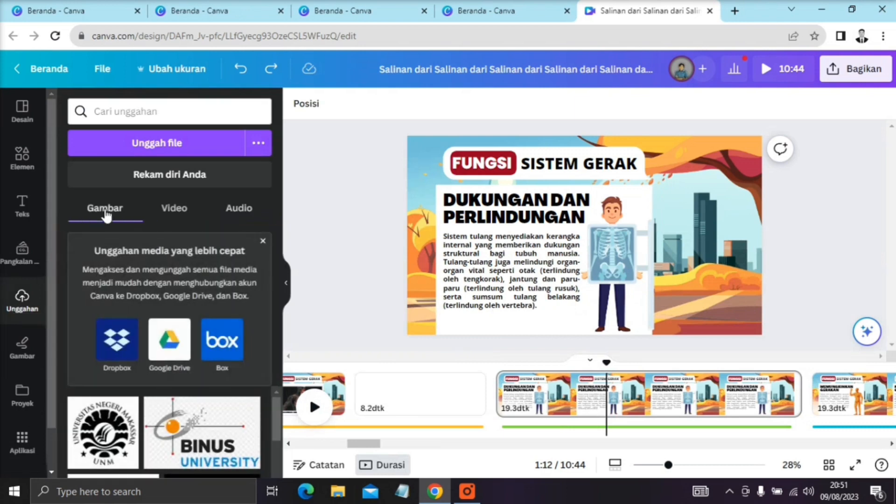
left_click(174, 211)
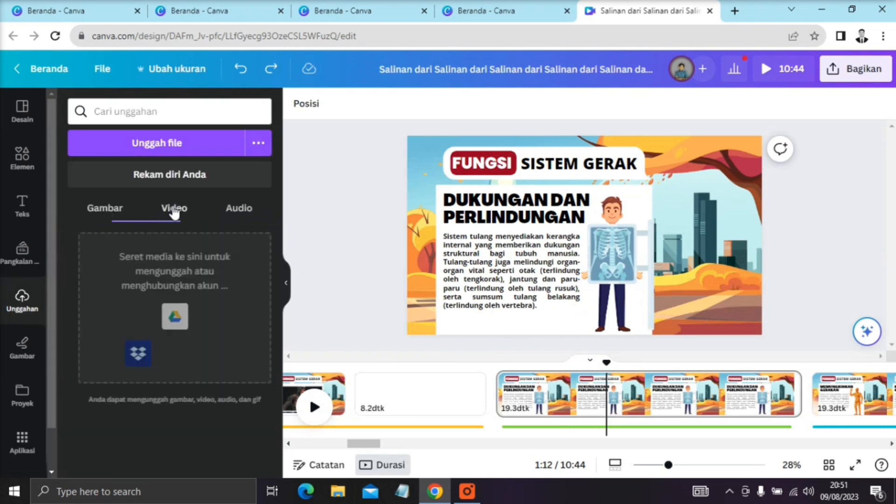
left_click(236, 217)
left_click(182, 262)
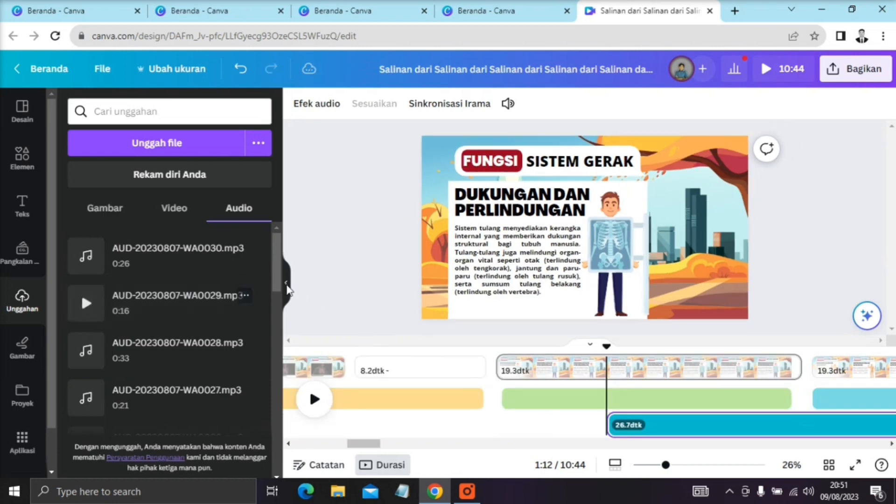
left_click(287, 285)
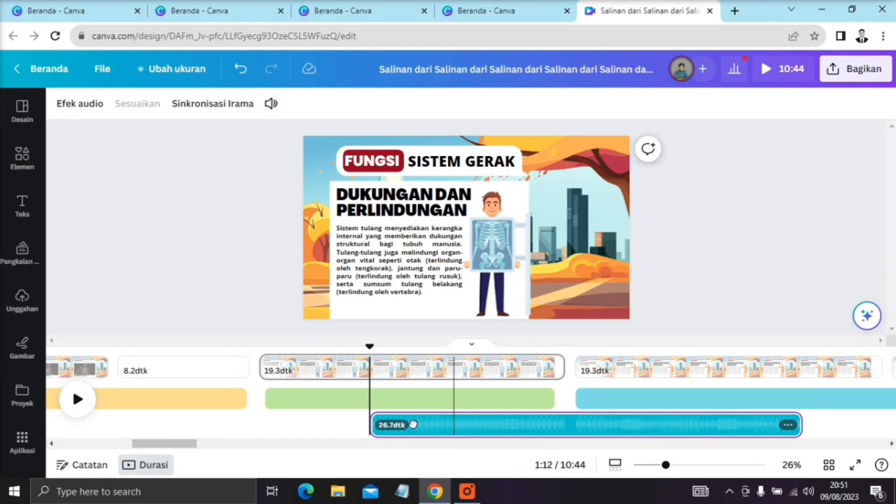
left_click_drag(394, 424, 340, 423)
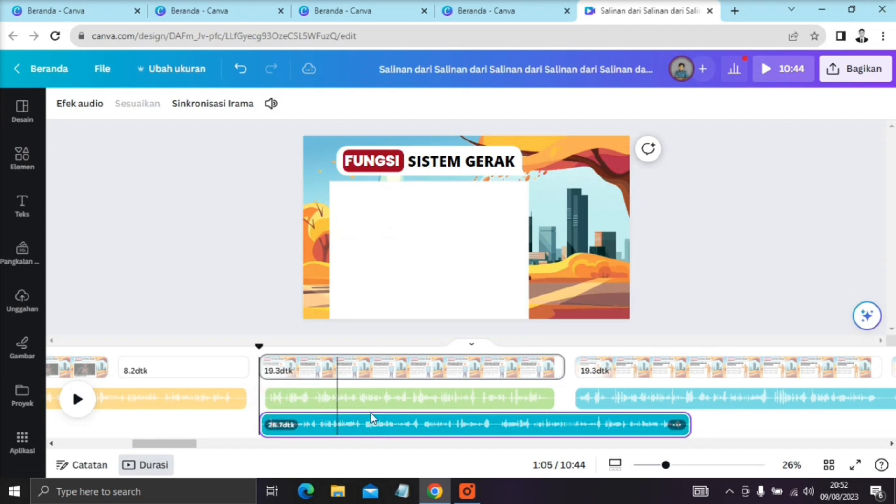
Delete the AUD-20230807-WA0030.mp3 track from beneath the DUKUNGAN DAN PERLINDUNGAN page
left_click(463, 374)
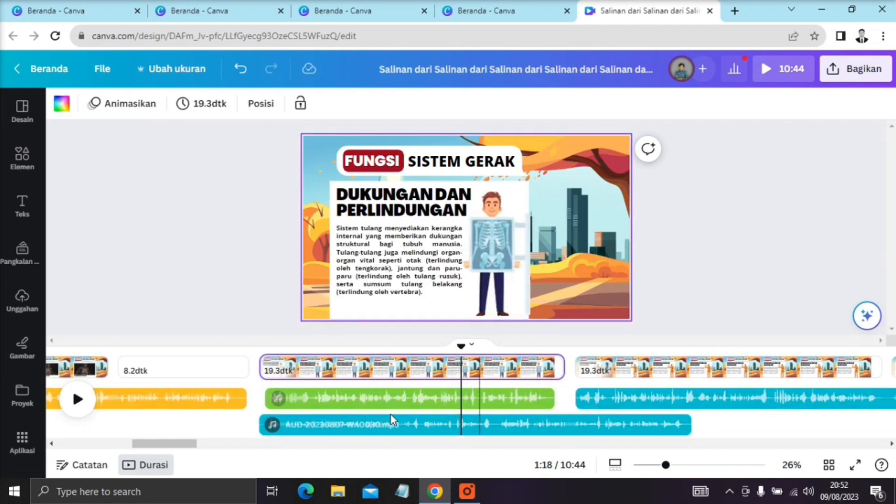
left_click(332, 426)
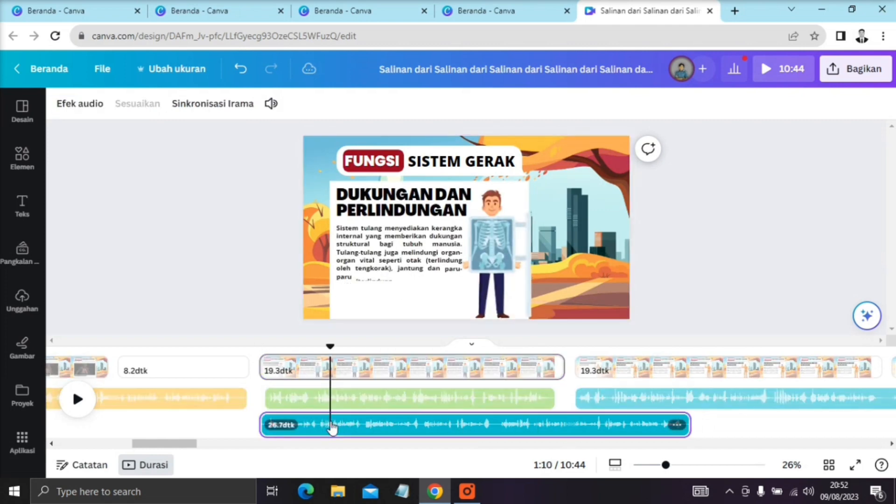
key("Delete")
Shorten the DUKUNGAN DAN PERLINDUNGAN page to 19.1 seconds so its end sits closer to the end of the green audio track
left_click(324, 406)
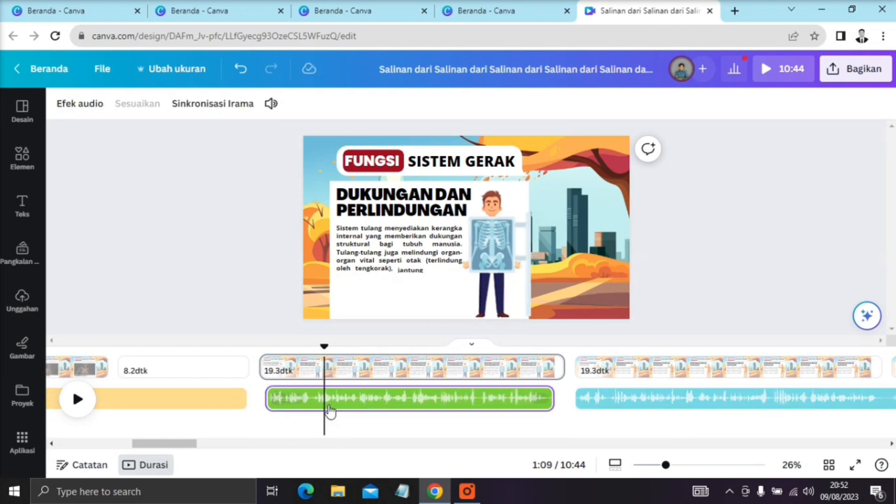
left_click(541, 367)
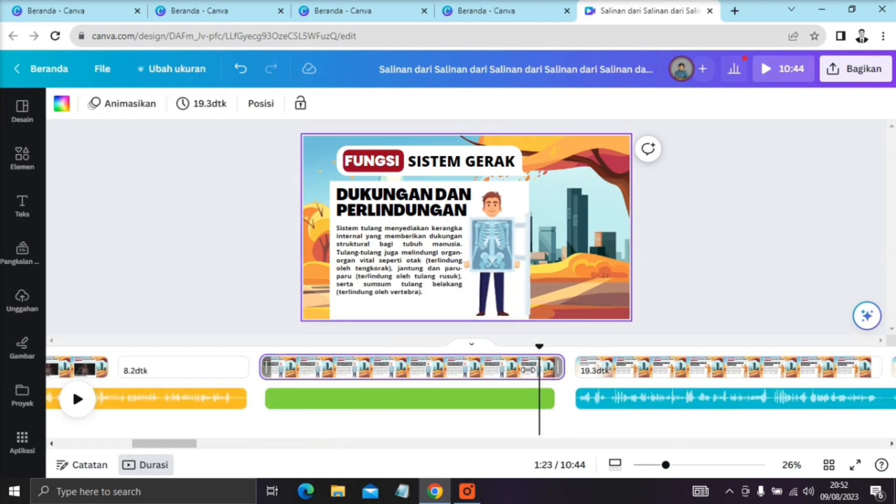
left_click_drag(559, 367, 556, 388)
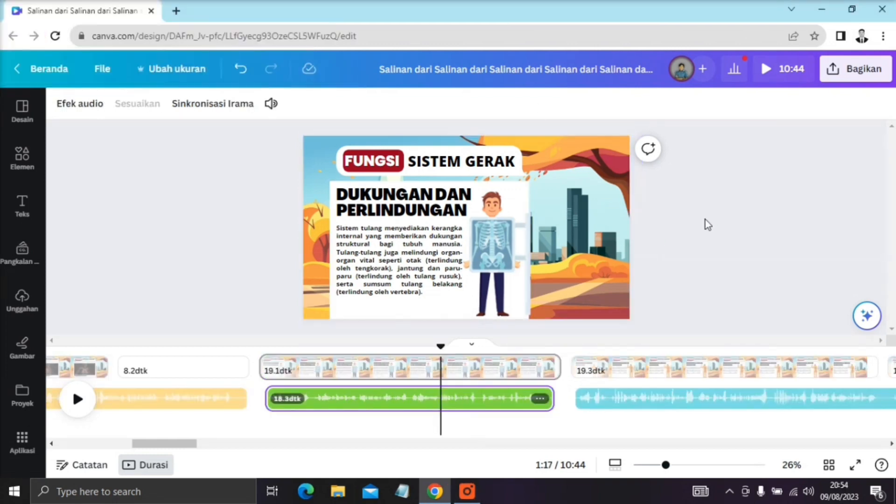
Search the elements library for "DOKTER" graphics and add the white-coated doctor with an outstretched hand to the page
left_click(17, 170)
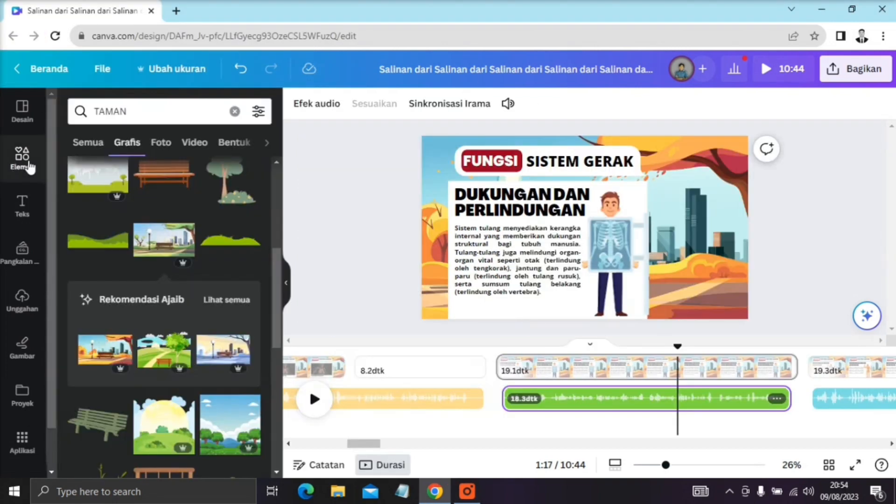
left_click(235, 112)
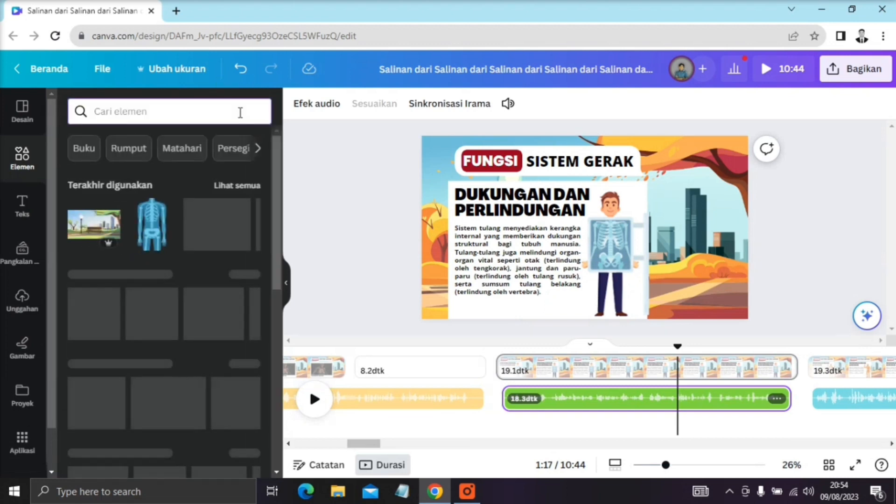
type("DOKTER")
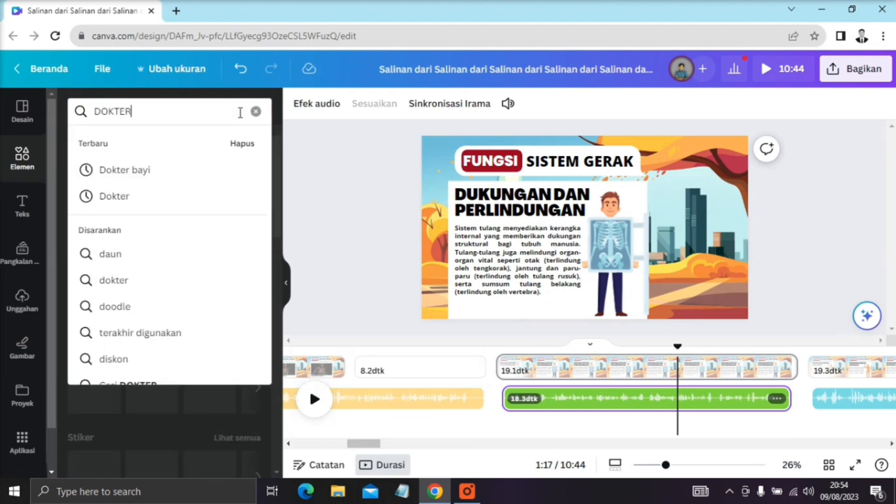
key("Return")
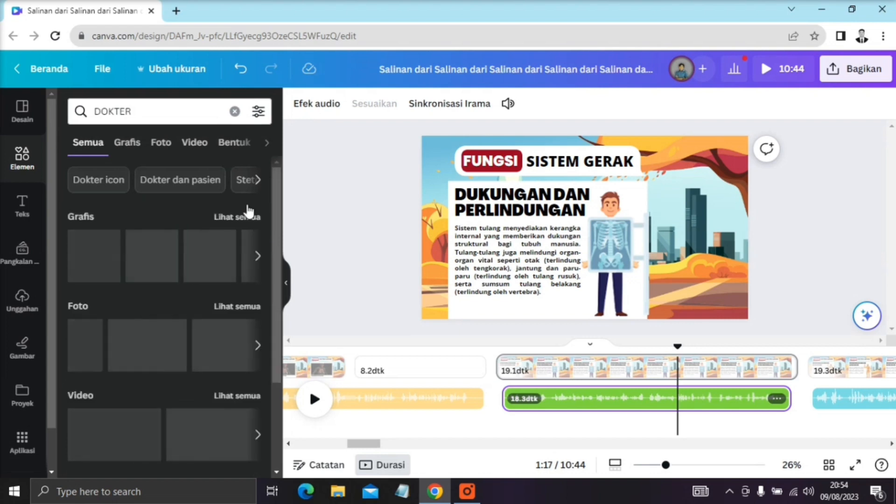
left_click(241, 216)
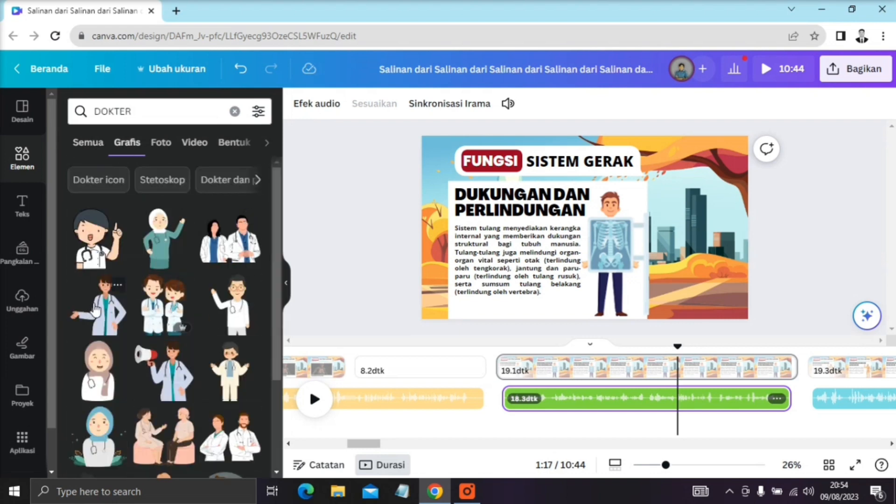
left_click(106, 336)
Shrink the doctor graphic and place it in the page's lower-right corner, beside the man with the X-ray
left_click_drag(626, 258, 724, 258)
left_click_drag(749, 316, 729, 285)
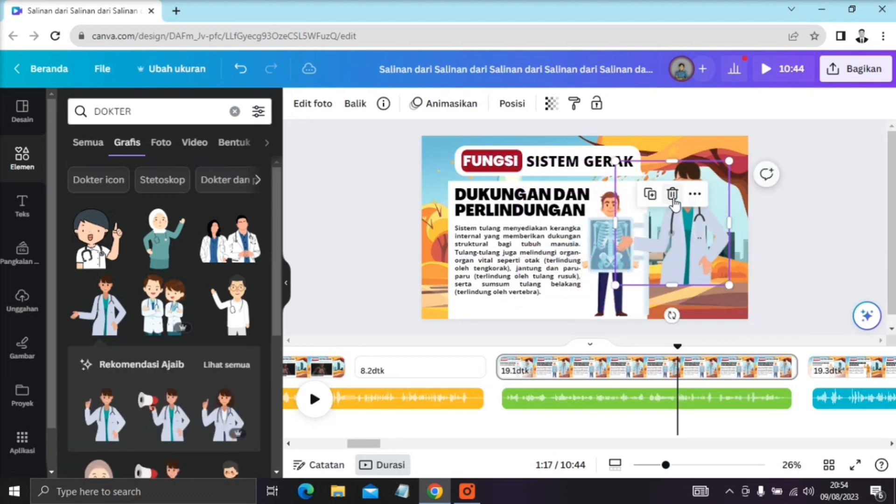
left_click_drag(680, 233, 706, 264)
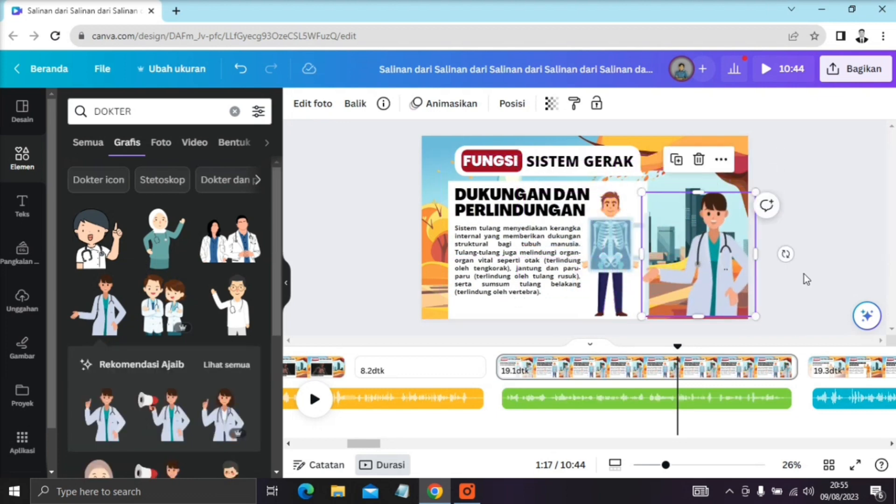
Try the Usap animation on the doctor graphic and settle on Tarik Napas with the Luar option
left_click(463, 102)
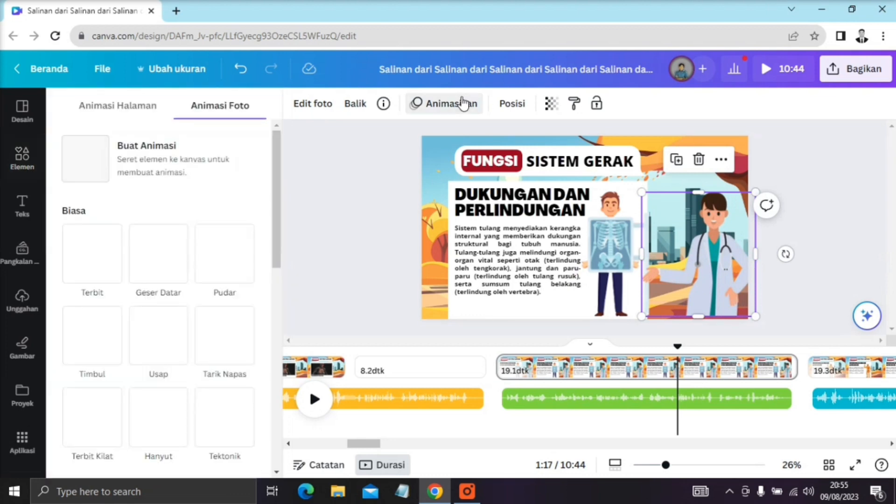
left_click(150, 348)
scroll(116, 187, "down", 5)
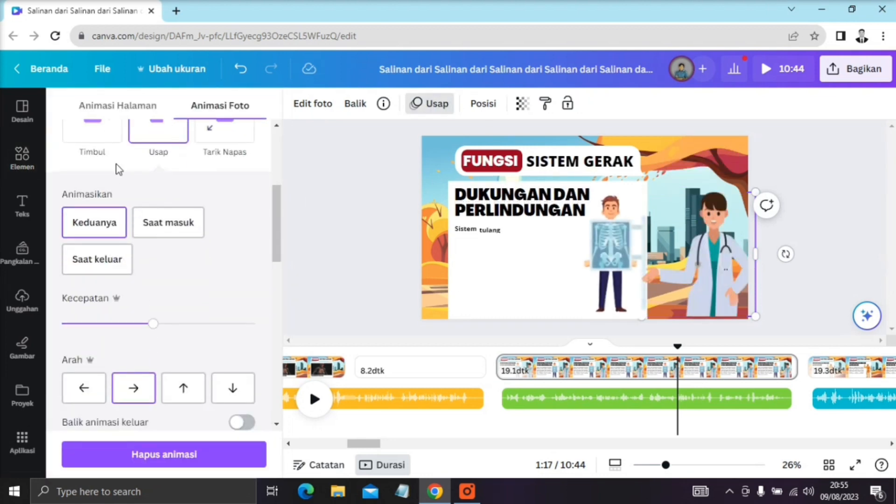
left_click(99, 139)
left_click(214, 142)
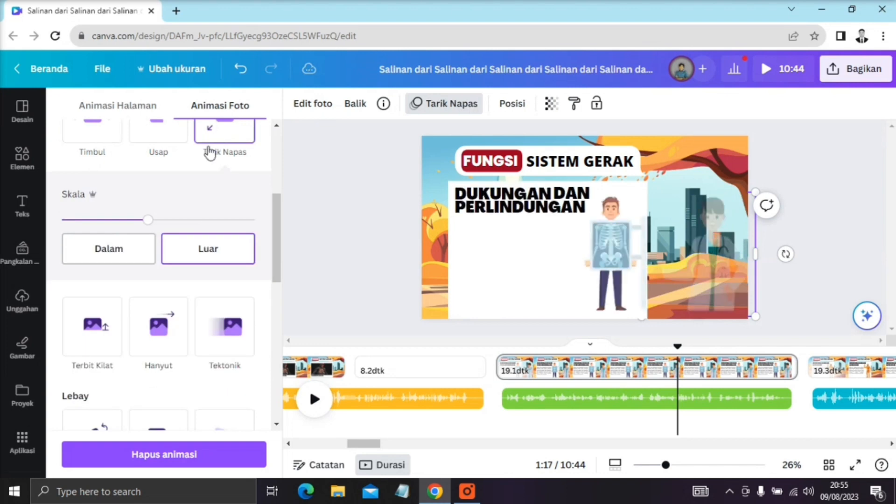
left_click(343, 205)
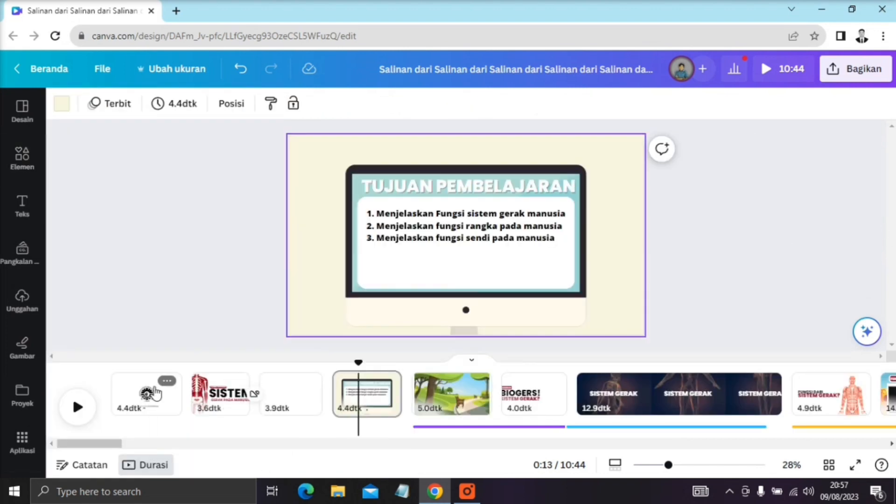
Look through the video's opening pages, from the UNM logo page to the BIOGERS page, to check their content
left_click(147, 392)
left_click(225, 416)
left_click(289, 416)
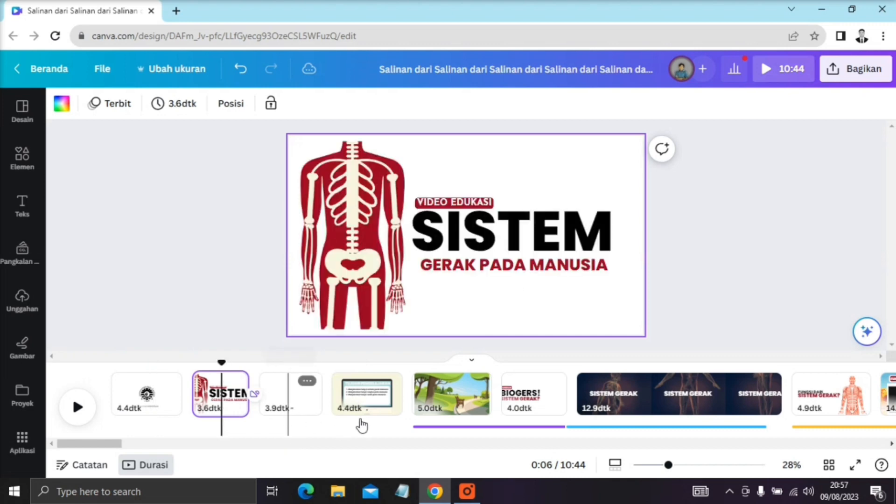
left_click(364, 418)
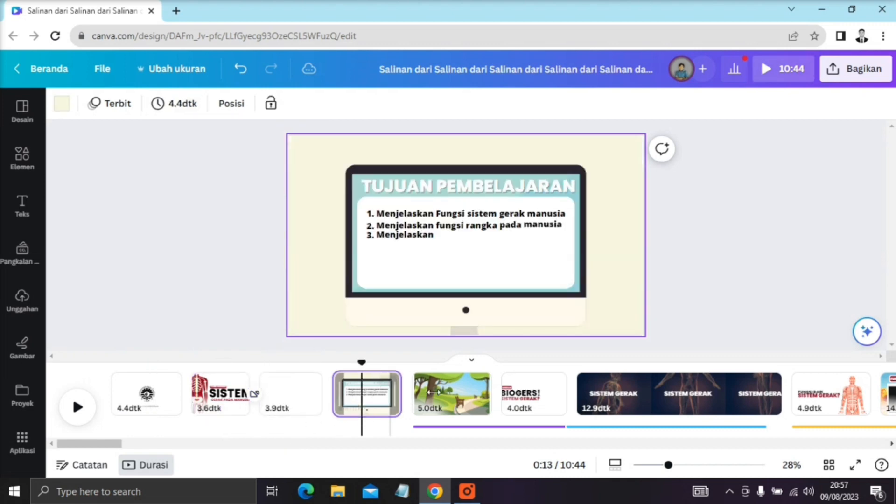
left_click(435, 411)
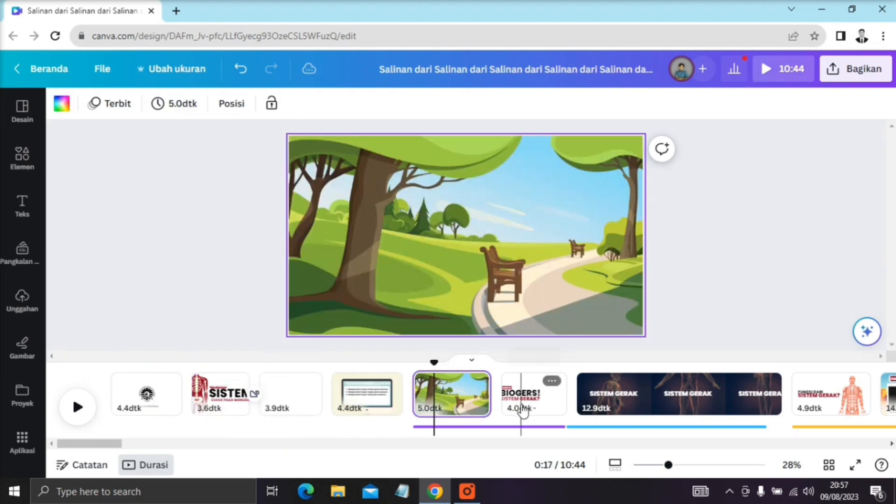
left_click(522, 410)
Return to the UNM logo page and open the audio library among Canva's apps
left_click(166, 406)
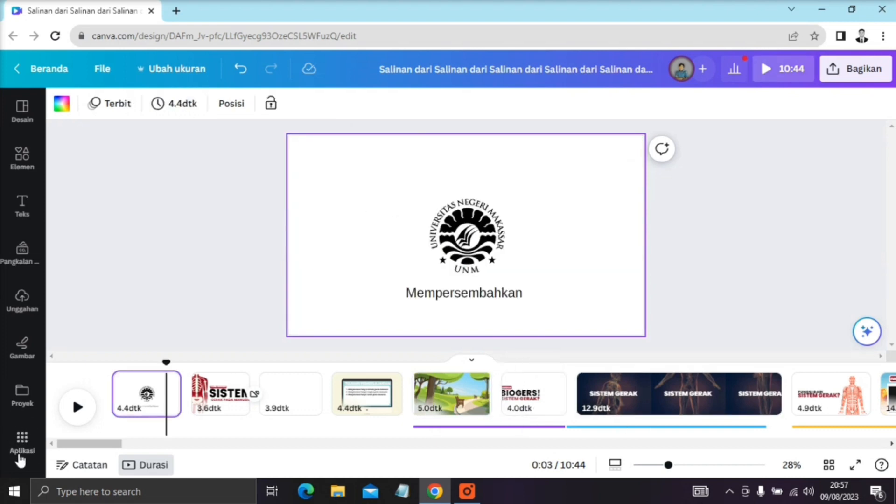
left_click(25, 458)
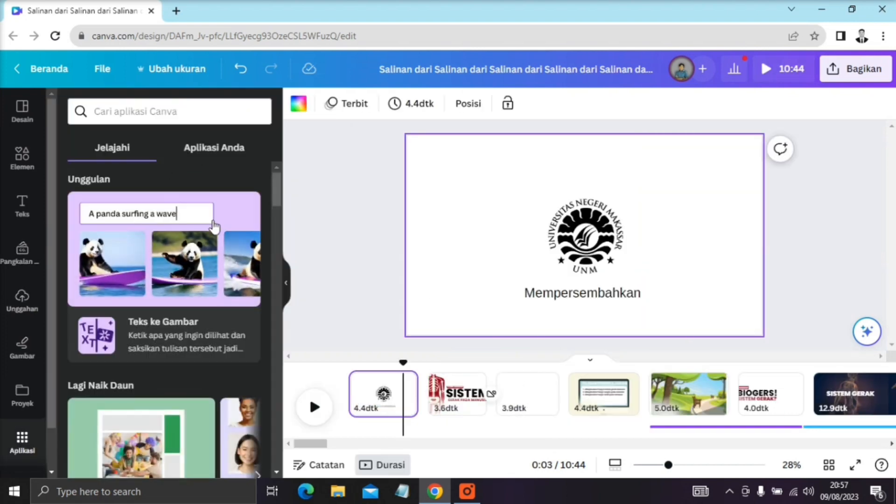
scroll(213, 228, "down", 10)
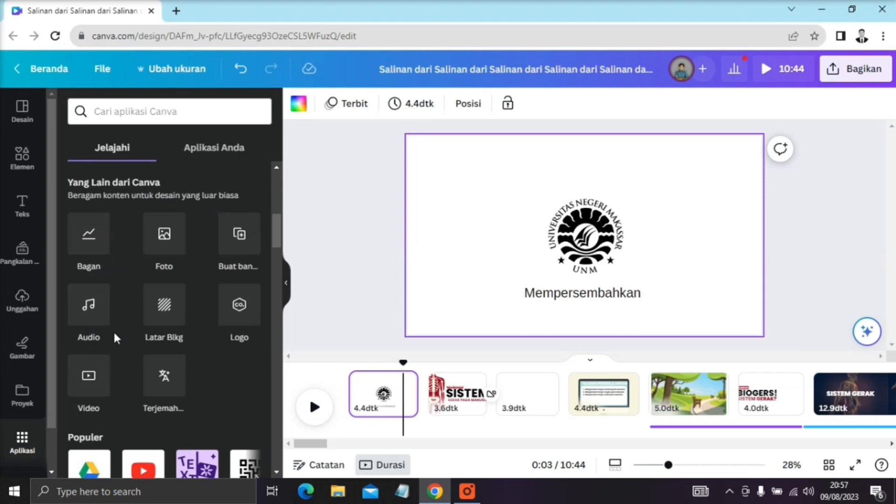
left_click(91, 309)
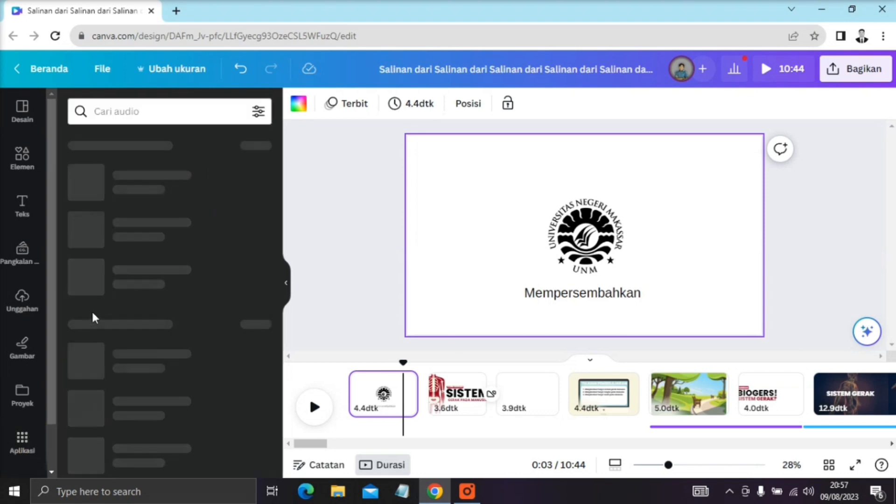
Search the audio library for "UKULELE", browse the results and clear the search
left_click(136, 110)
type("UKULELE")
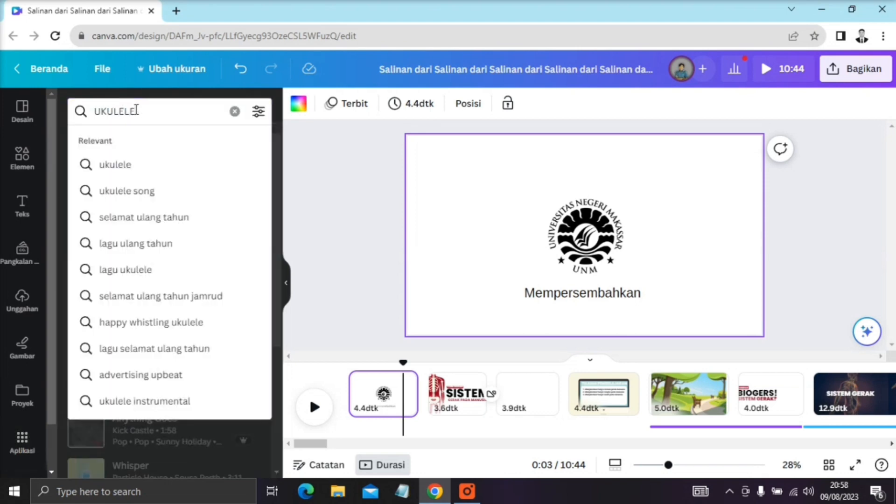
key("Return")
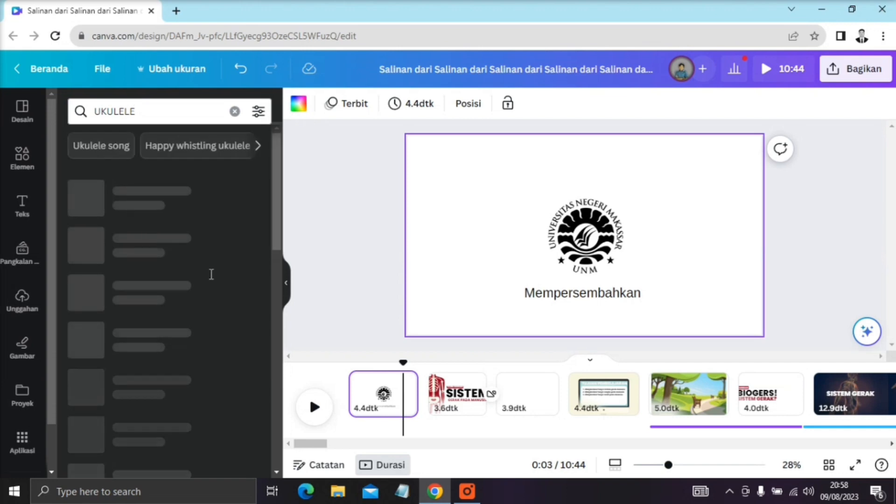
scroll(159, 266, "down", 4)
scroll(182, 275, "down", 2)
scroll(182, 276, "up", 6)
left_click(235, 111)
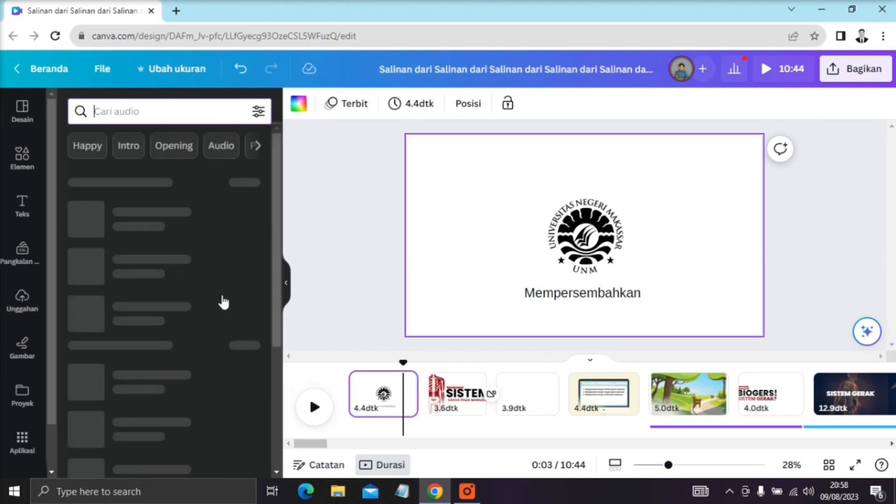
Add the 2:19 Ukulele Song track to the timeline and align its start with the beginning of the video
left_click(161, 282)
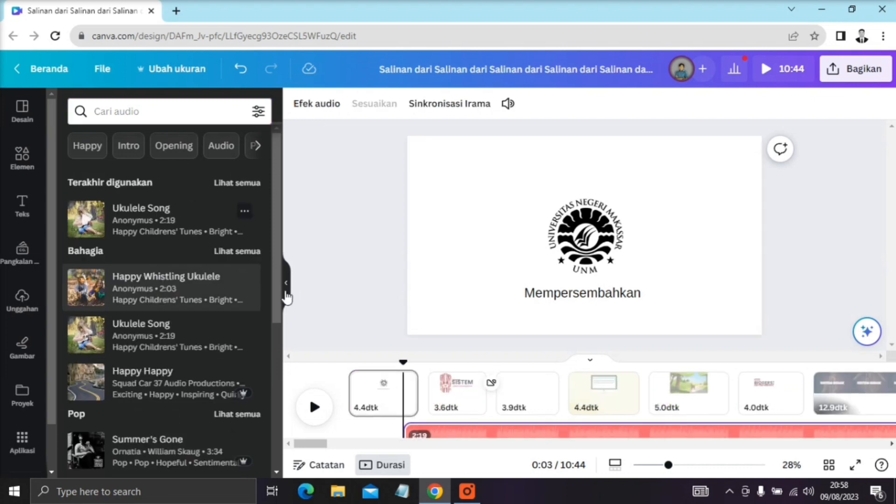
left_click(286, 292)
left_click_drag(451, 428, 296, 424)
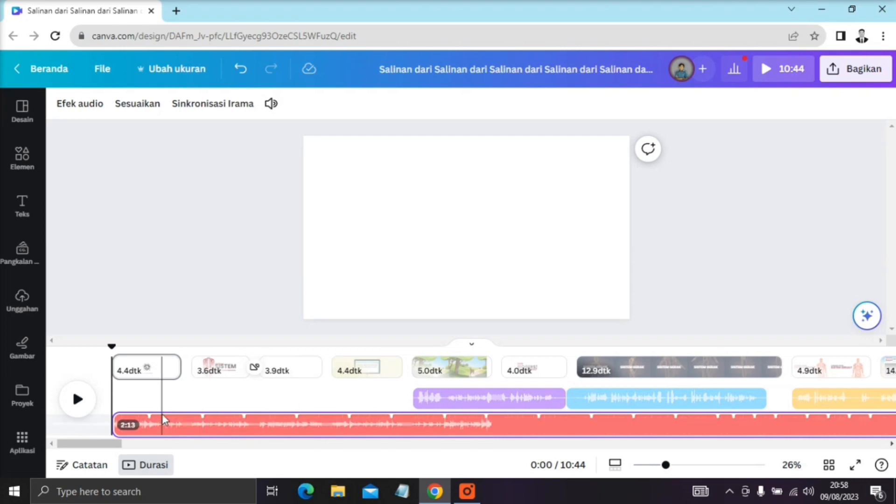
Lower the volume of the ukulele background track to 84, without applying it to the other audio tracks
left_click(193, 431)
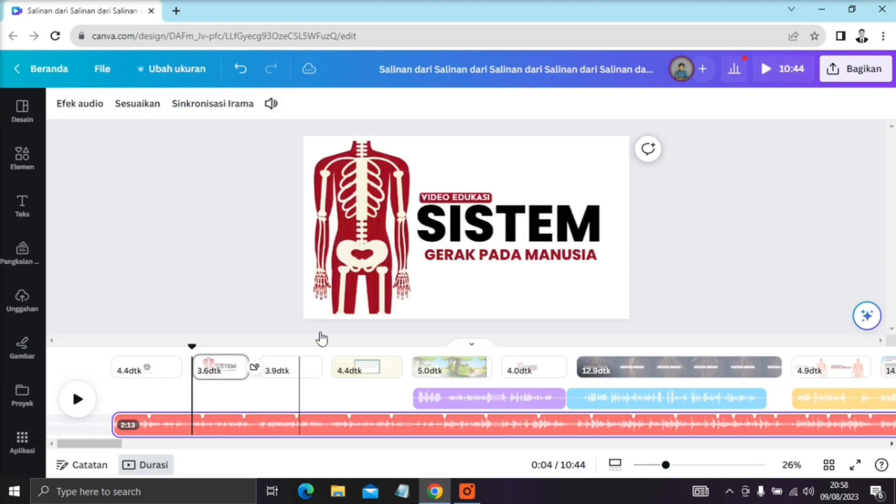
left_click(272, 104)
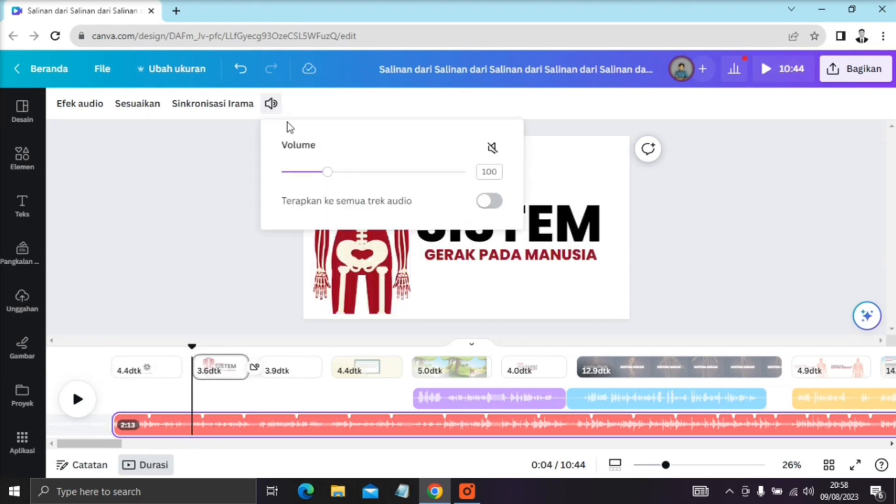
mouse_move(328, 179)
left_mouse_down()
mouse_move(466, 203)
mouse_move(303, 200)
mouse_move(445, 205)
mouse_move(304, 194)
mouse_move(333, 194)
left_mouse_up()
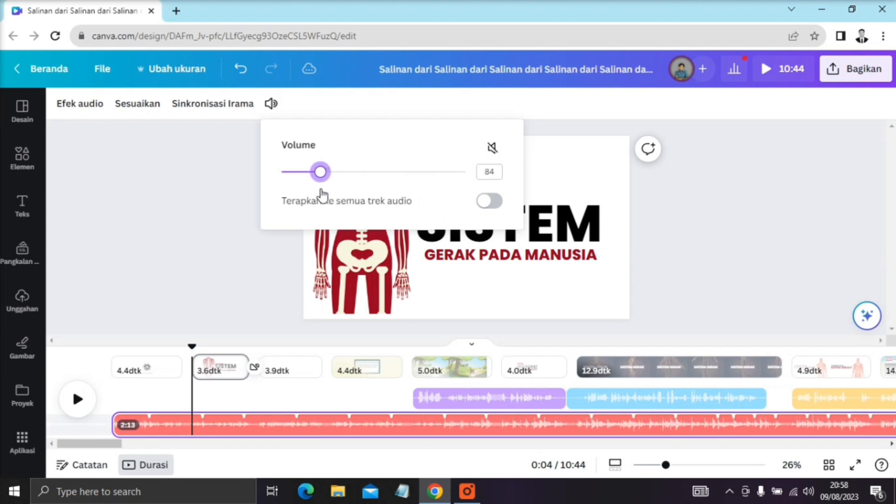
left_click(171, 279)
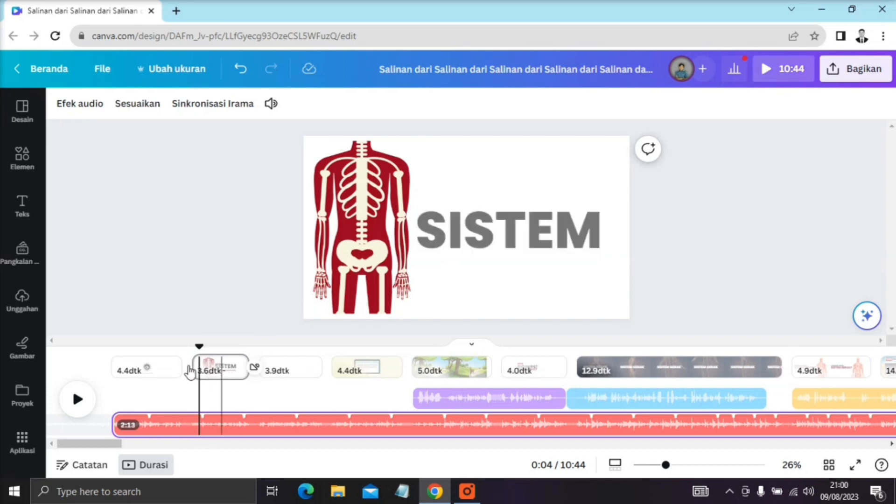
Add a Usap Warna transition between the UNM logo page and the SISTEM GERAK PADA MANUSIA page and lengthen its duration
left_click(194, 371)
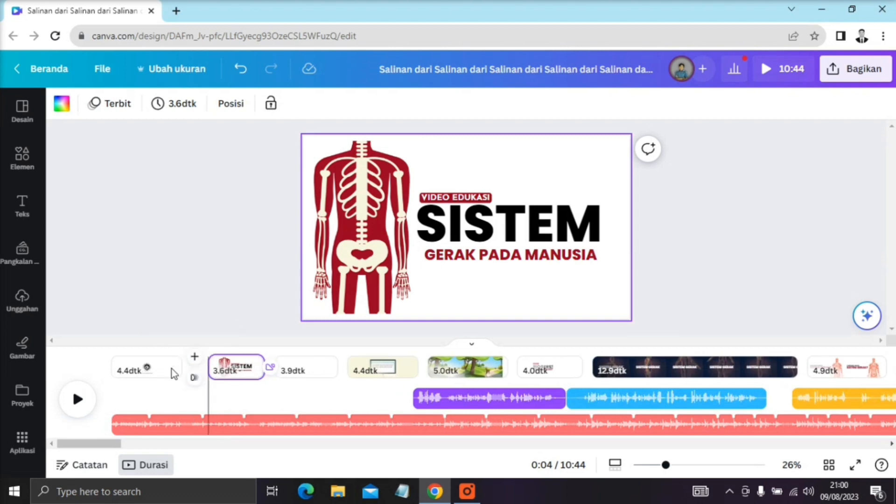
left_click(195, 377)
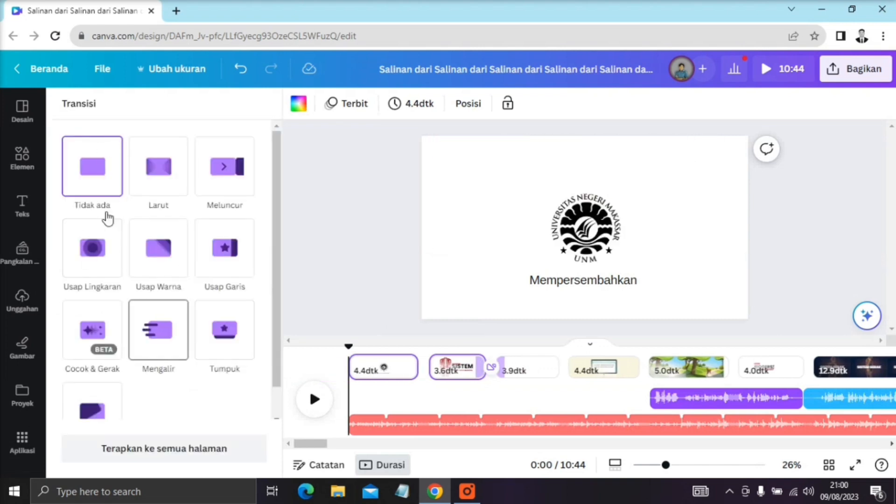
left_click(160, 270)
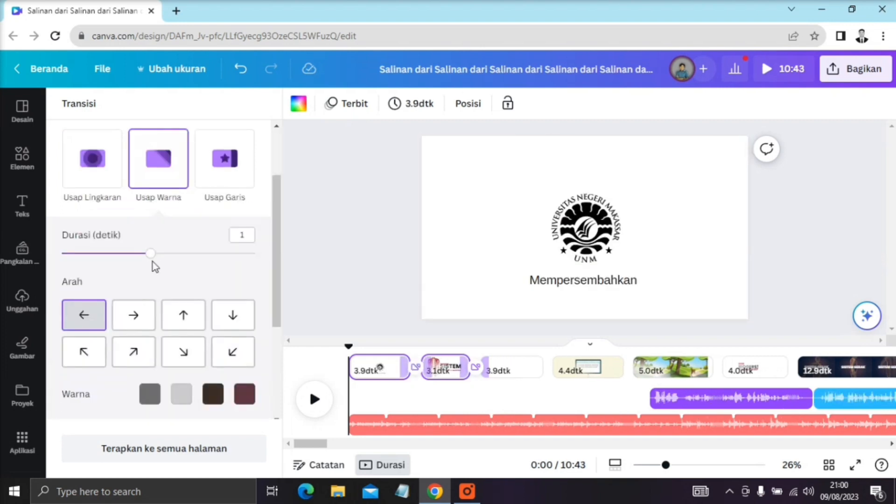
left_click_drag(150, 256, 188, 268)
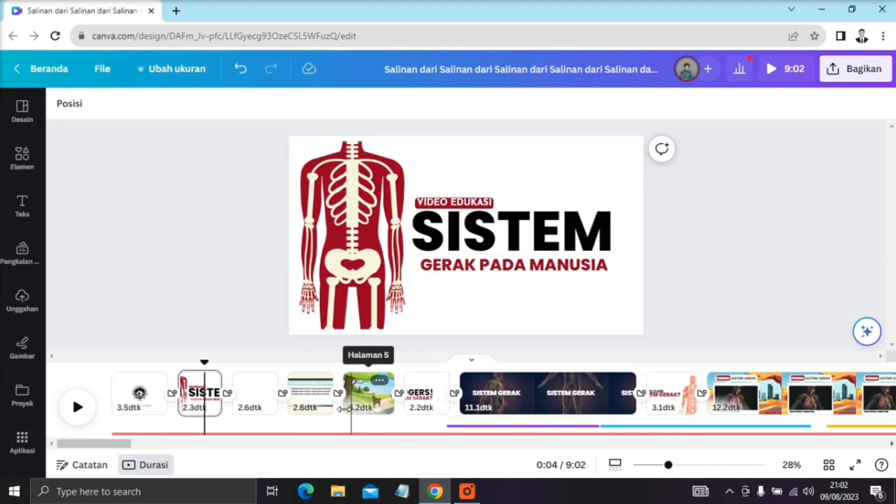
Check the TUJUAN PEMBELAJARAN and BIOGERS pages with their transitions in the timeline
left_click(303, 406)
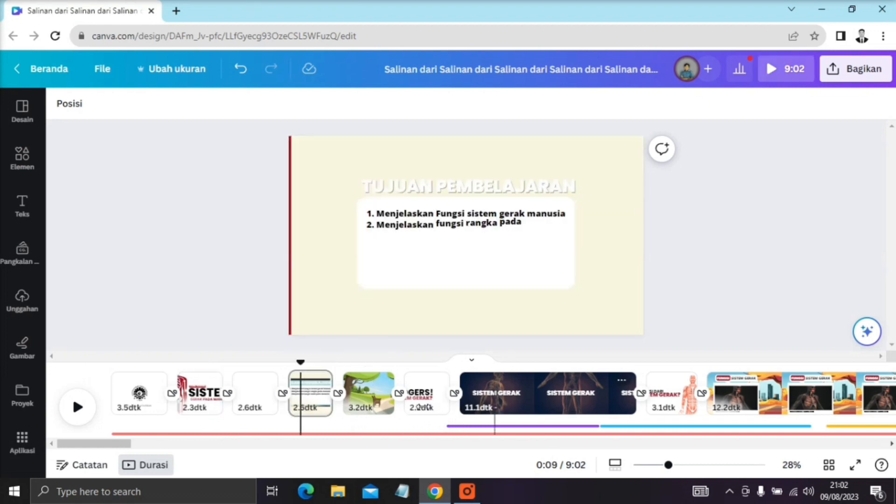
left_click(426, 409)
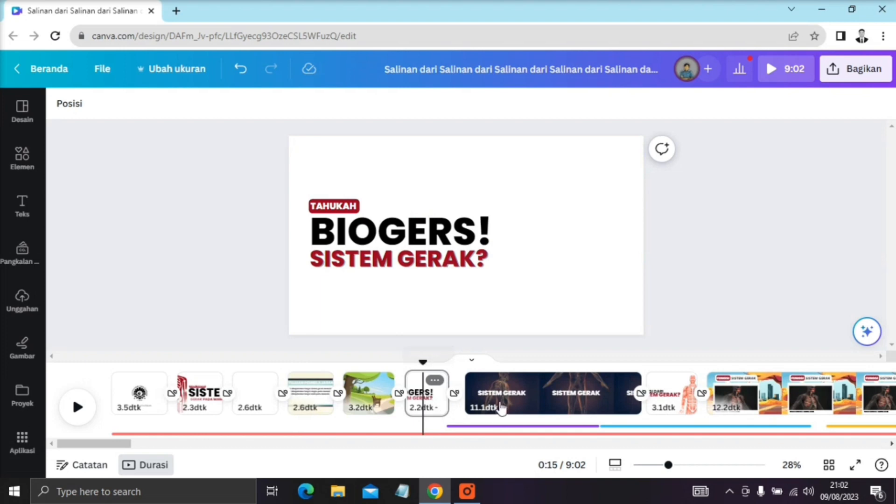
left_click(429, 403)
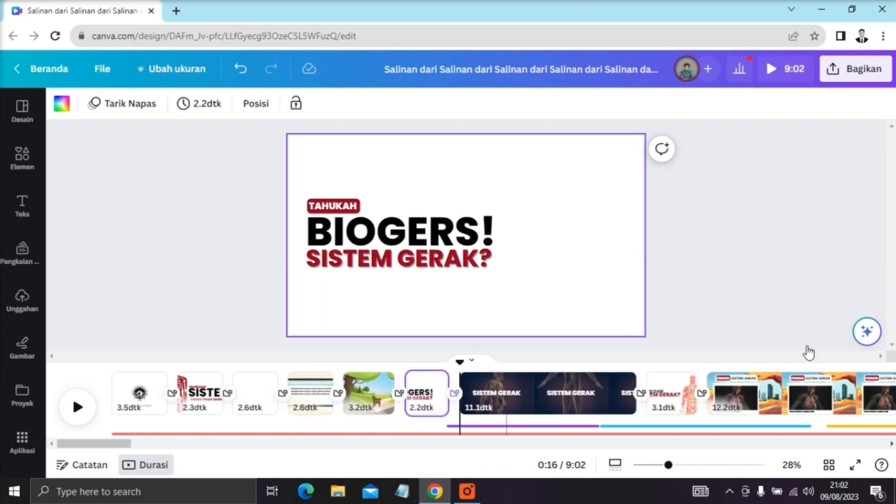
left_click(807, 71)
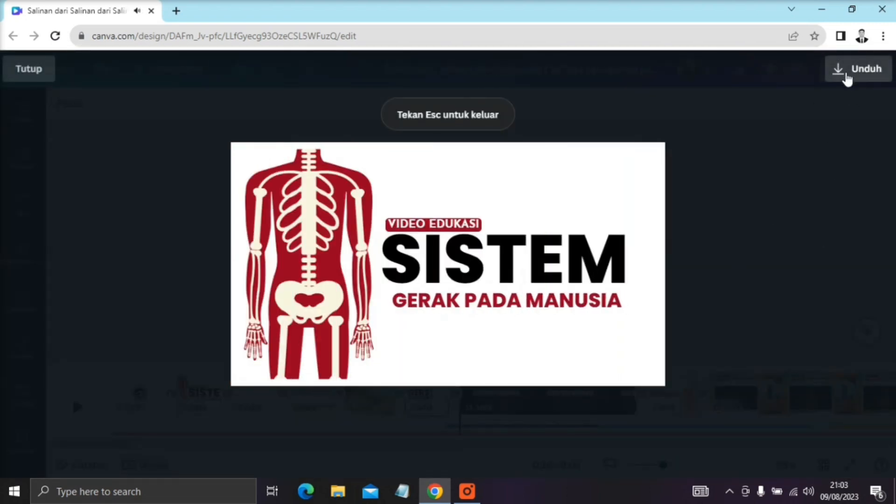
left_click(846, 78)
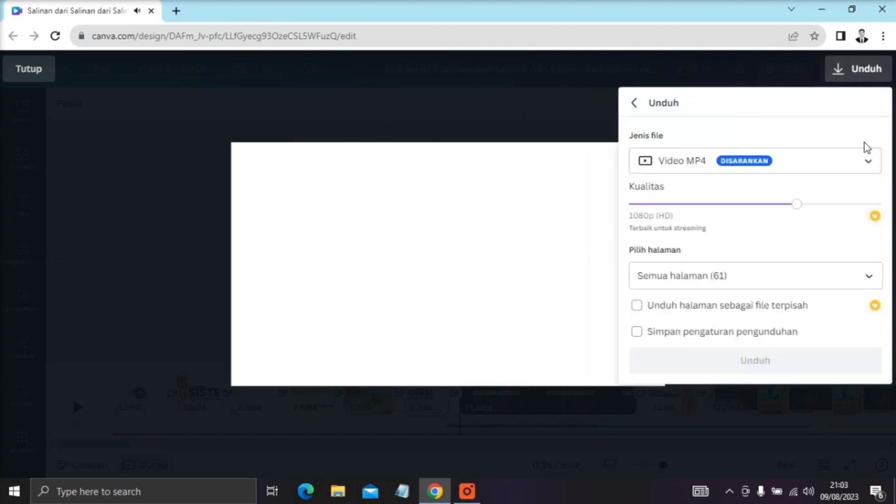
left_click(872, 163)
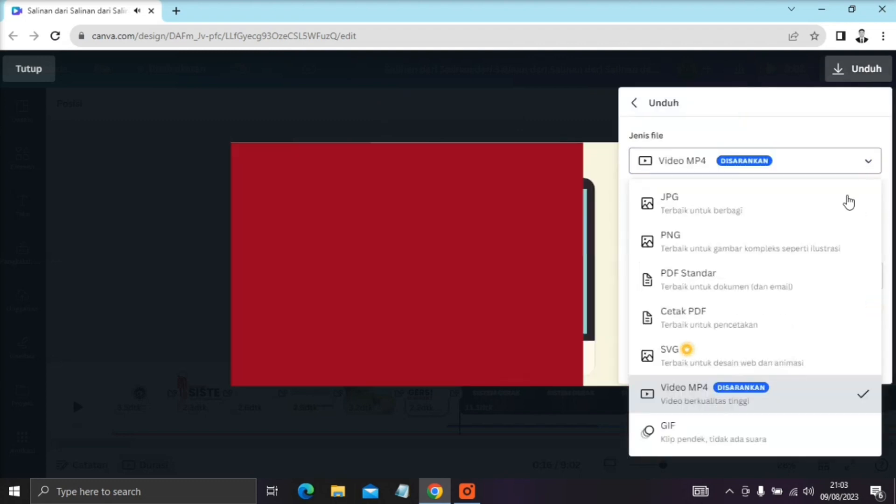
left_click(745, 396)
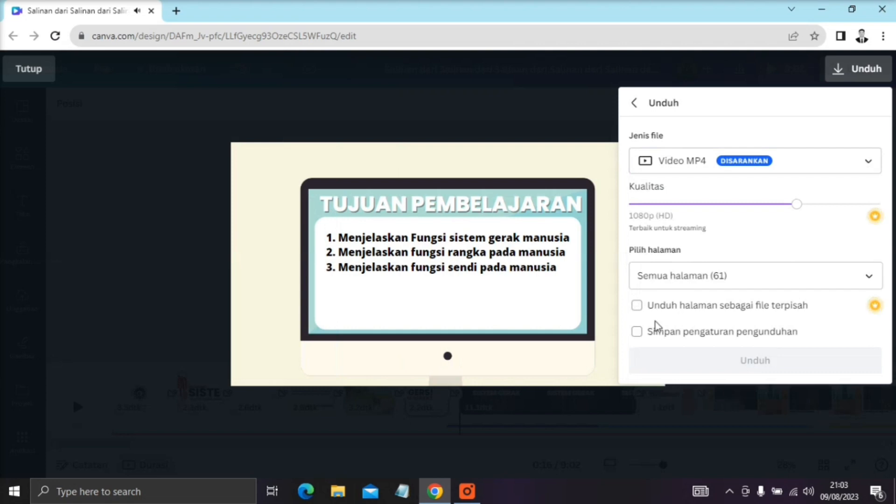
left_click(877, 166)
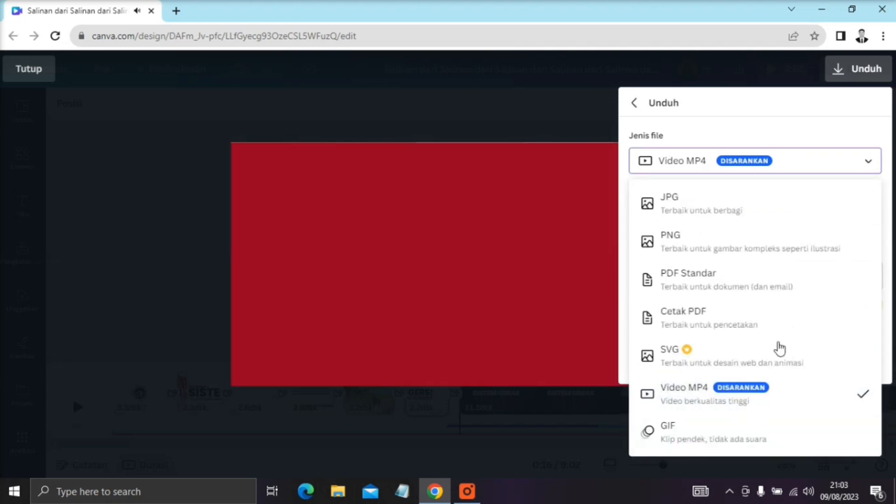
left_click(604, 411)
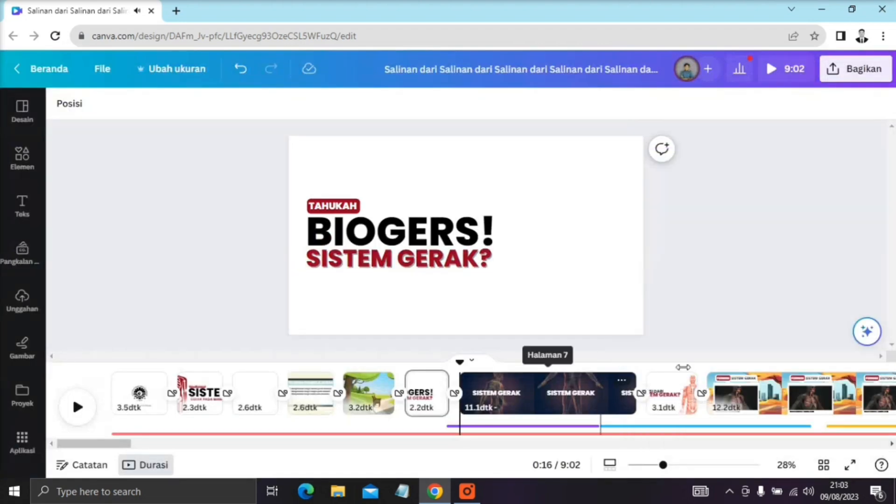
Preview the video and download all 61 pages as Video MP4 at 1080p, with the pages saved as separate files
left_click(784, 84)
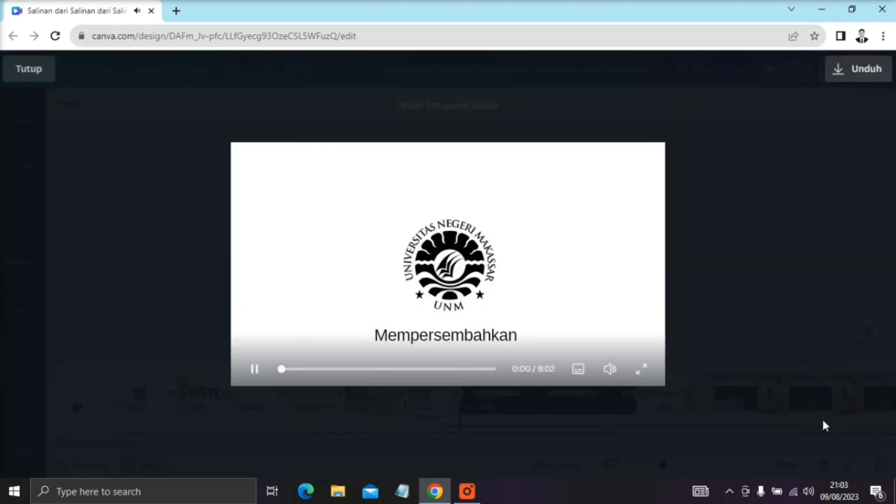
left_click(846, 81)
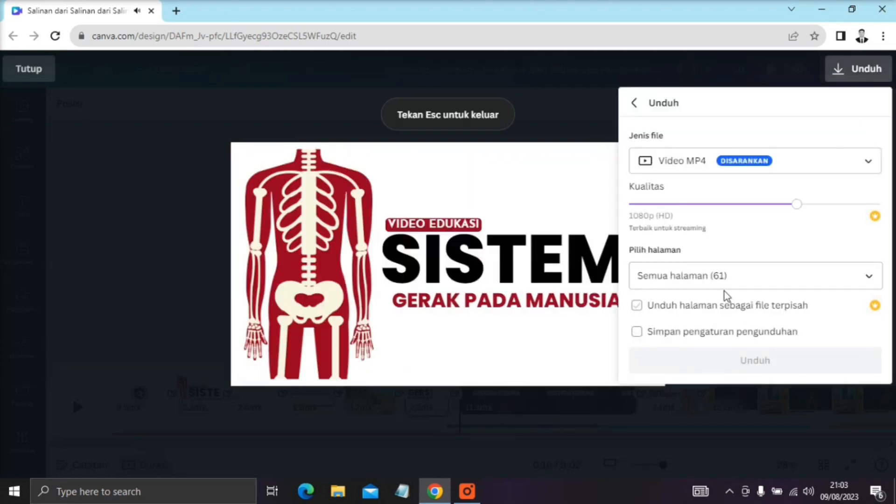
left_click(696, 312)
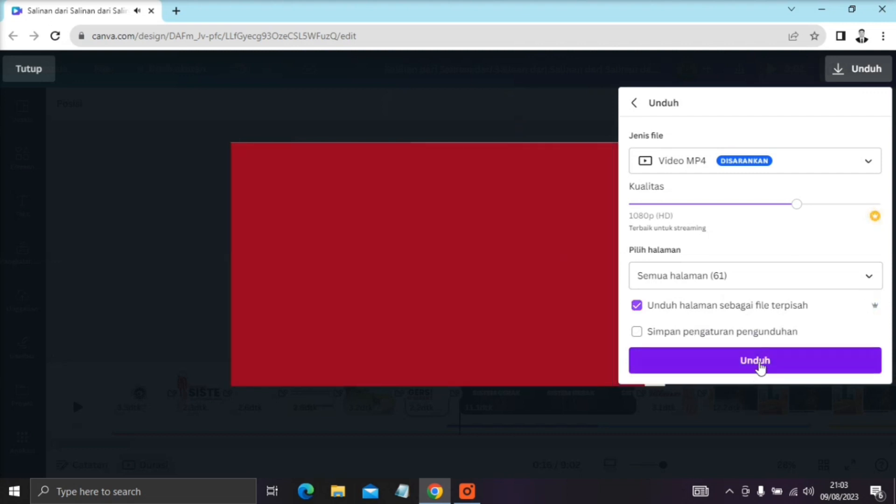
left_click(761, 364)
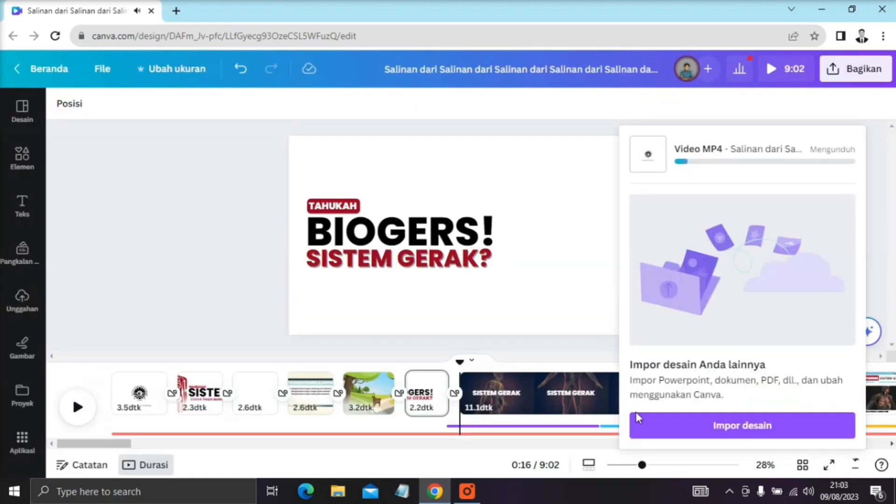